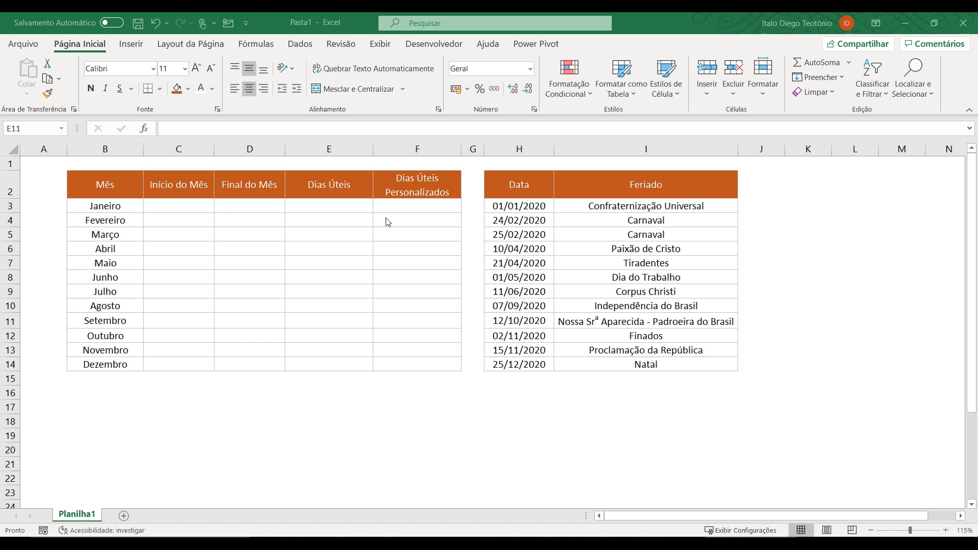
click(521, 186)
drag(520, 187, 603, 366)
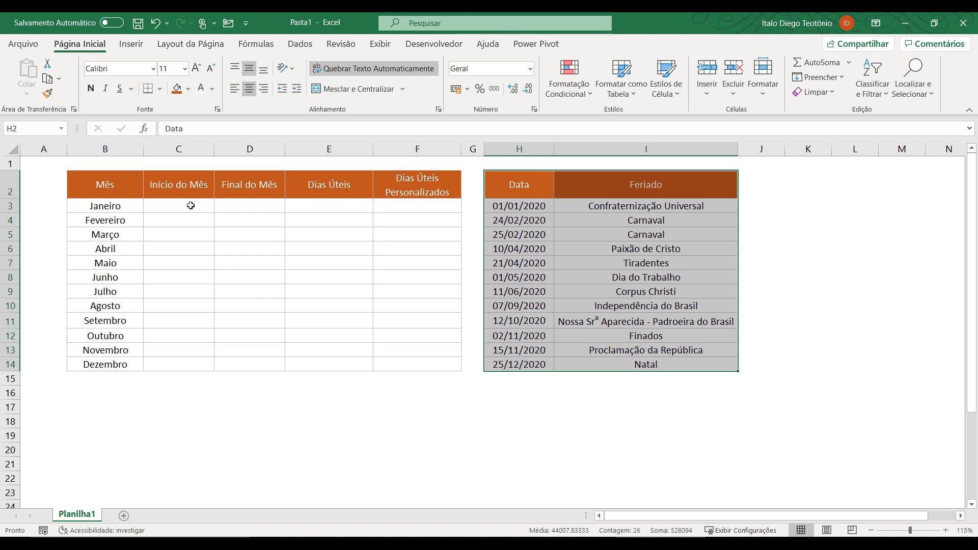
- Enter 01/01/2020 as the Início do Mês date for Janeiro in C3
click(191, 205)
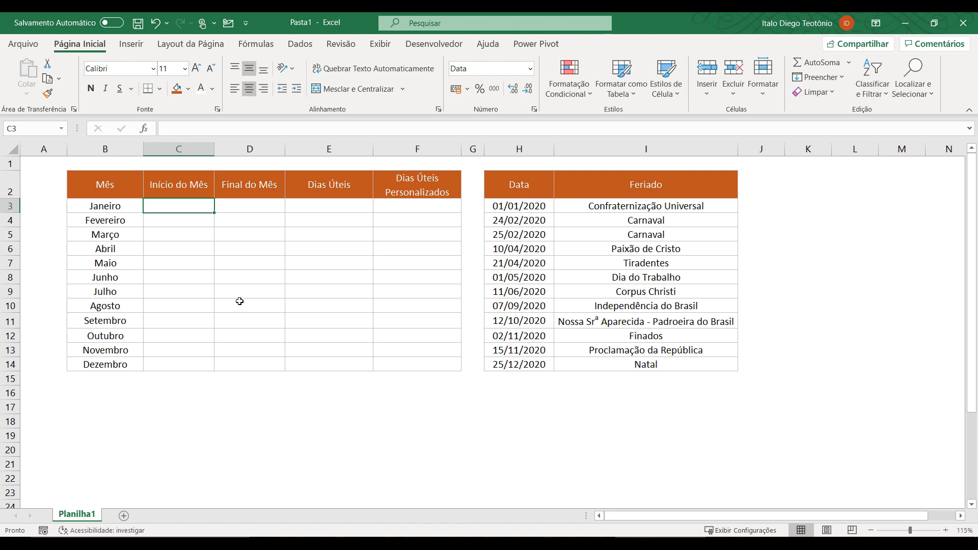
text(01/01/2020)
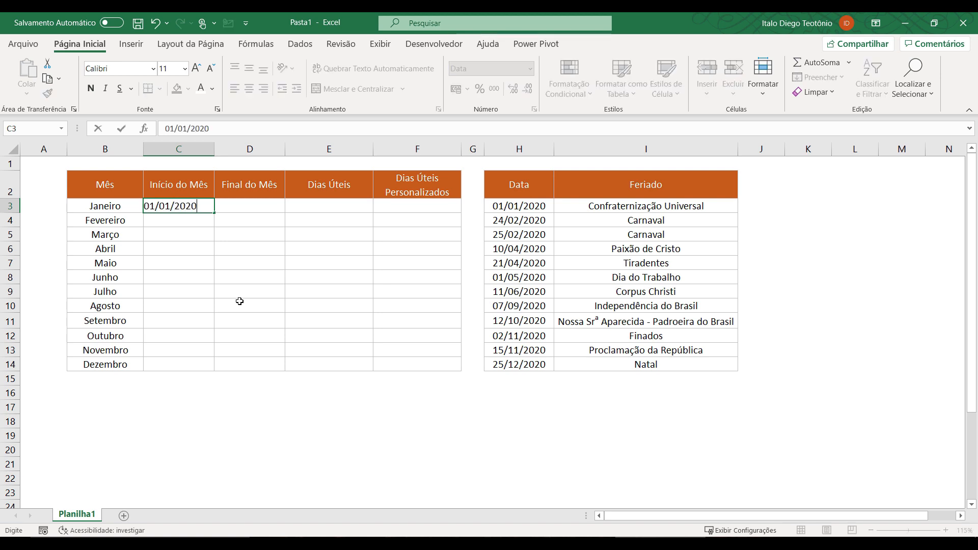
key(Return)
click(200, 208)
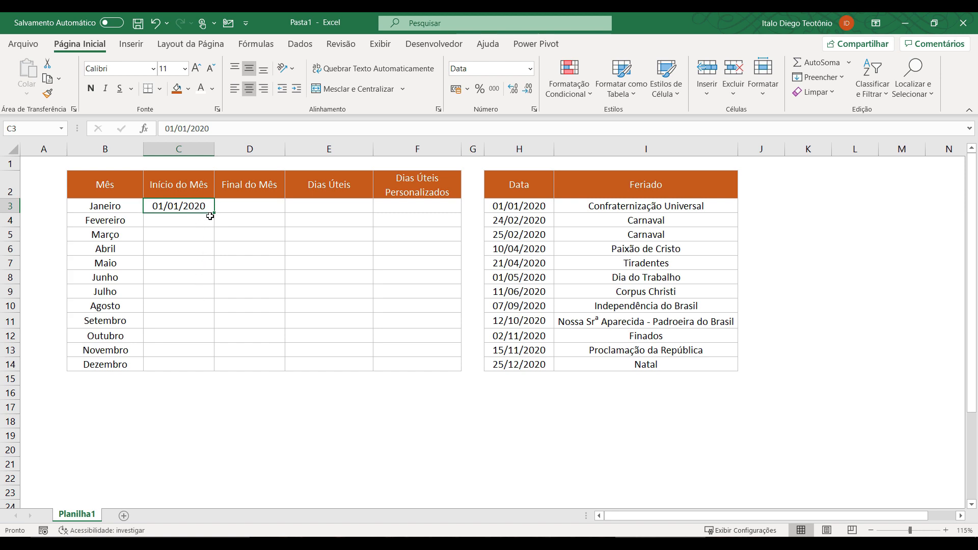
- Try to fill the Janeiro start date down to C14 with the default series, and undo the fill
drag(214, 213, 213, 368)
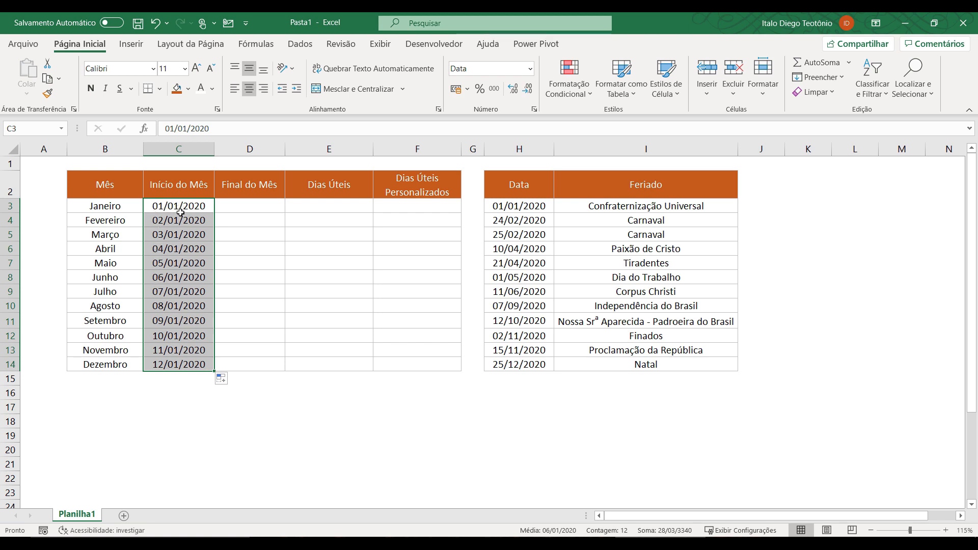
key(ctrl+z)
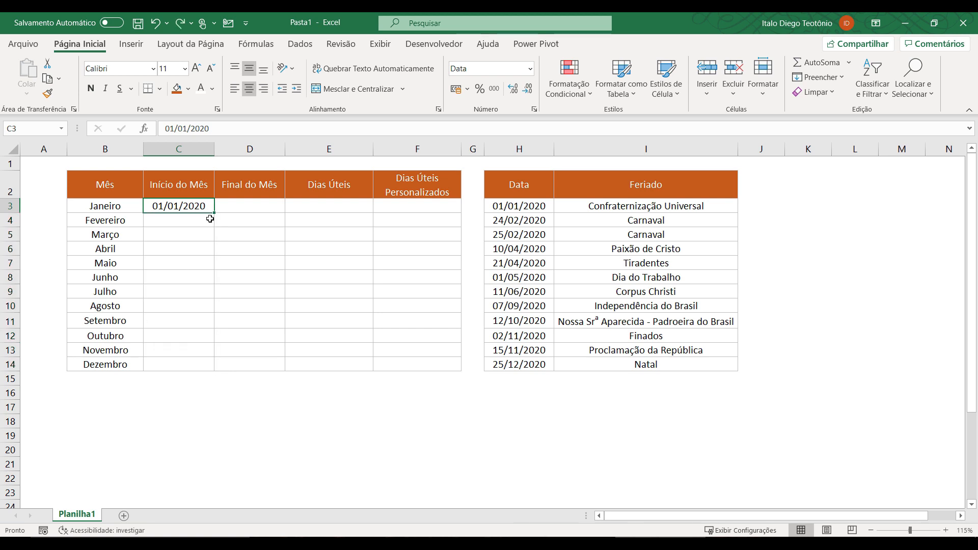
- Fill the Início do Mês date from C3 down to C14 in monthly increments
drag(214, 213, 215, 383)
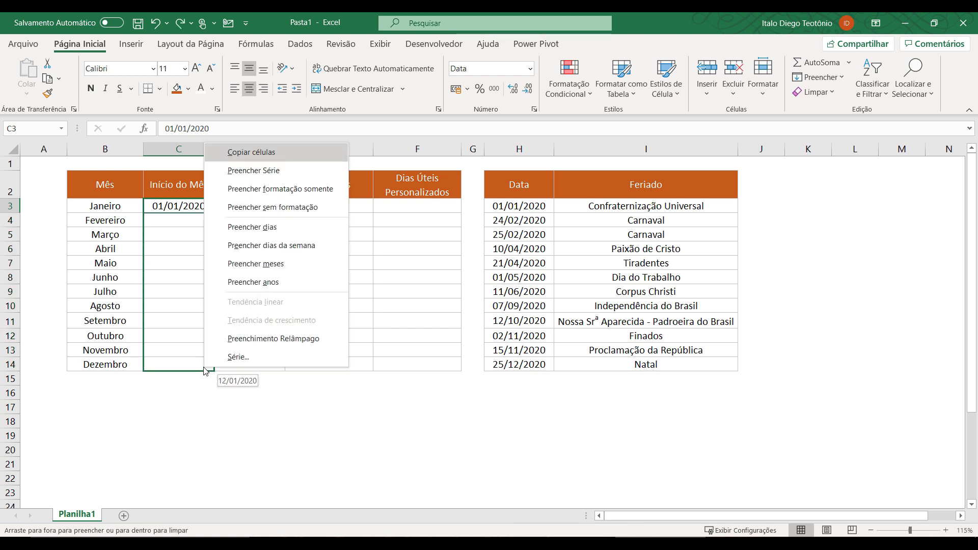
click(272, 264)
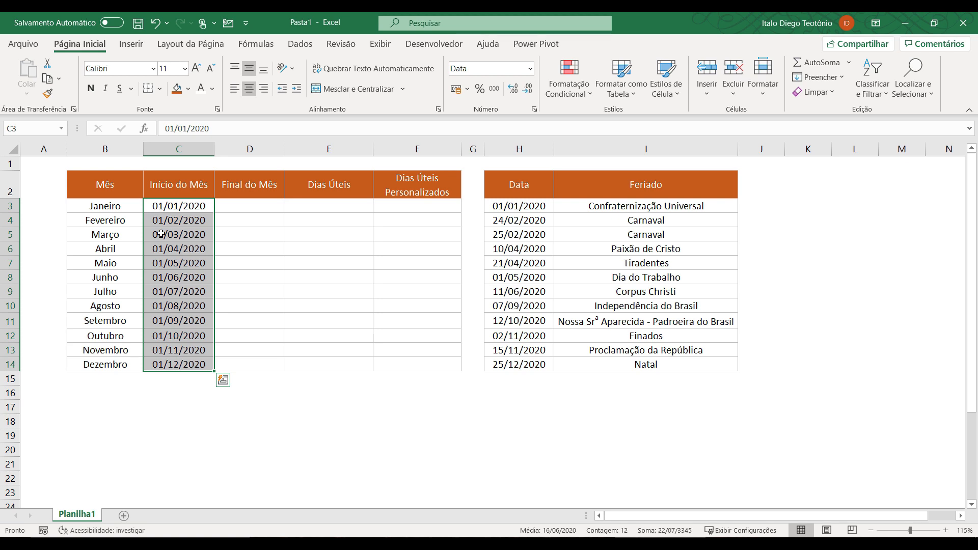
- Enter 31/01/2020 as the Final do Mês date in D3 and fill it down to D14 in monthly increments
click(247, 207)
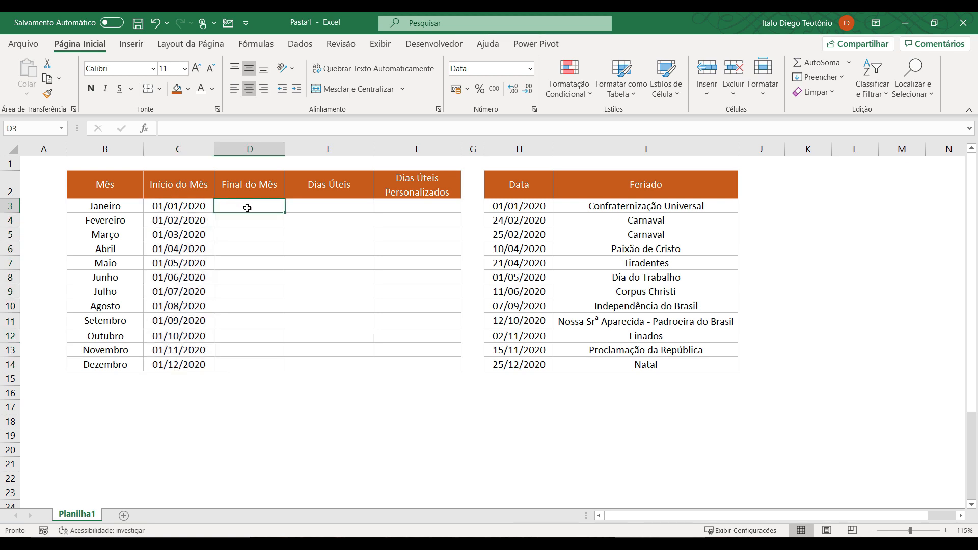
text(3)
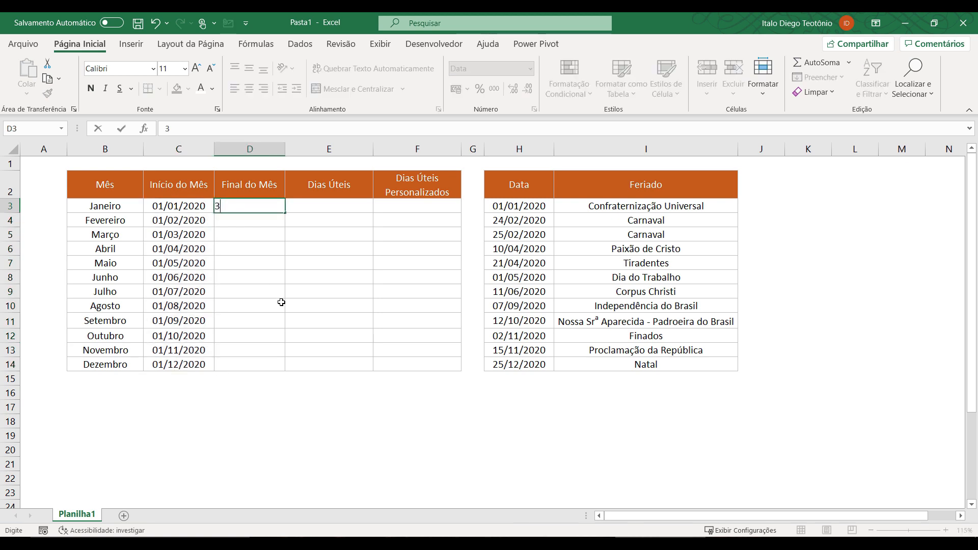
text(1/01/2020)
key(Return)
click(261, 206)
drag(285, 212, 276, 369)
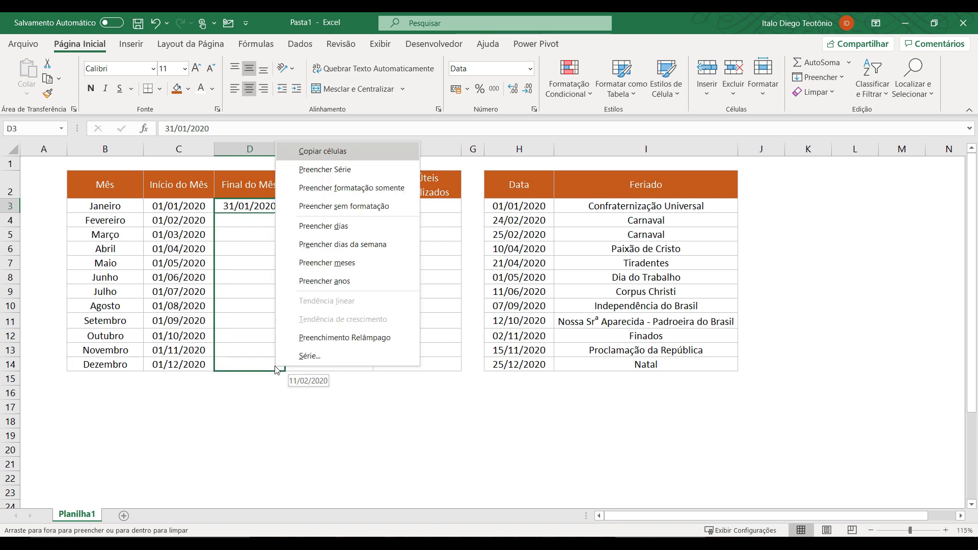
click(332, 263)
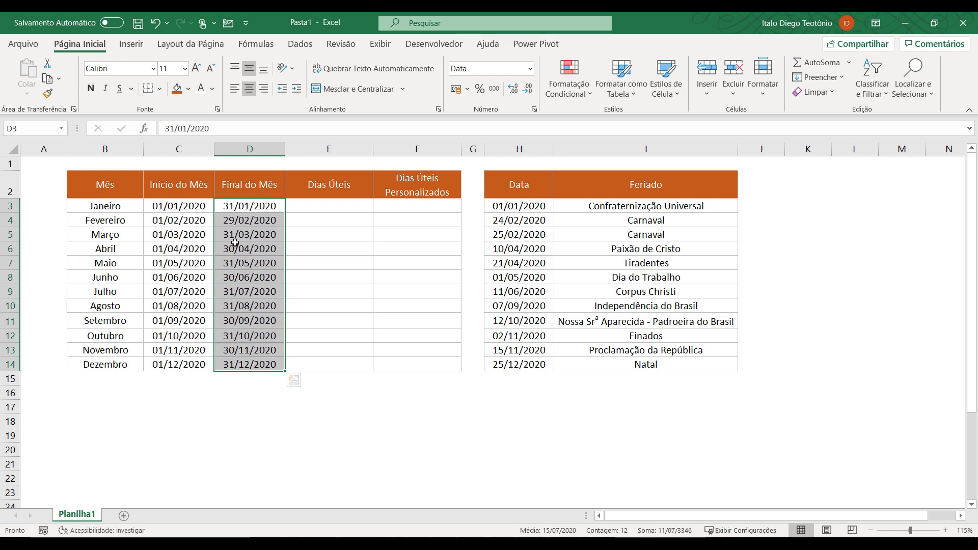
- Start a DIATRABALHOTOTAL formula in E3 with C3 as the start date and D3 as the end date
click(339, 208)
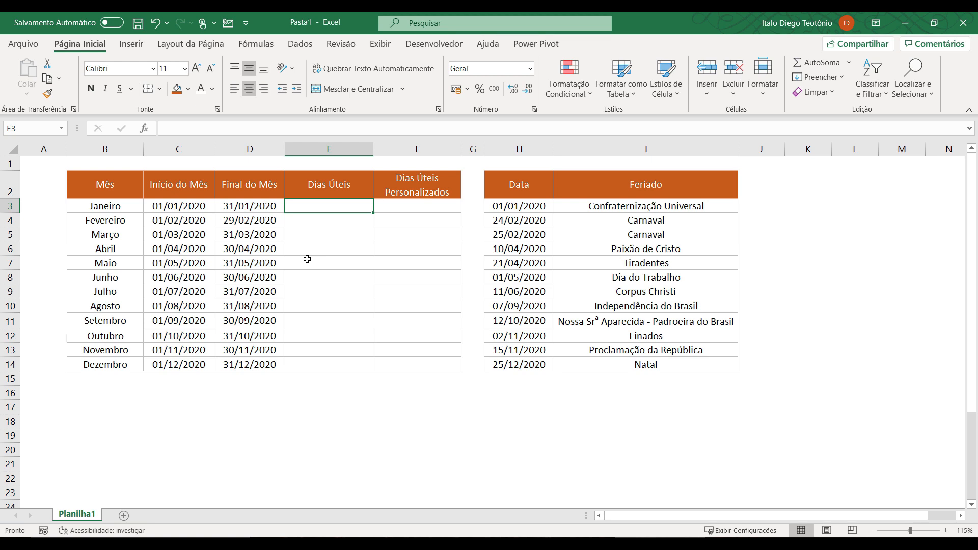
text(=diatra)
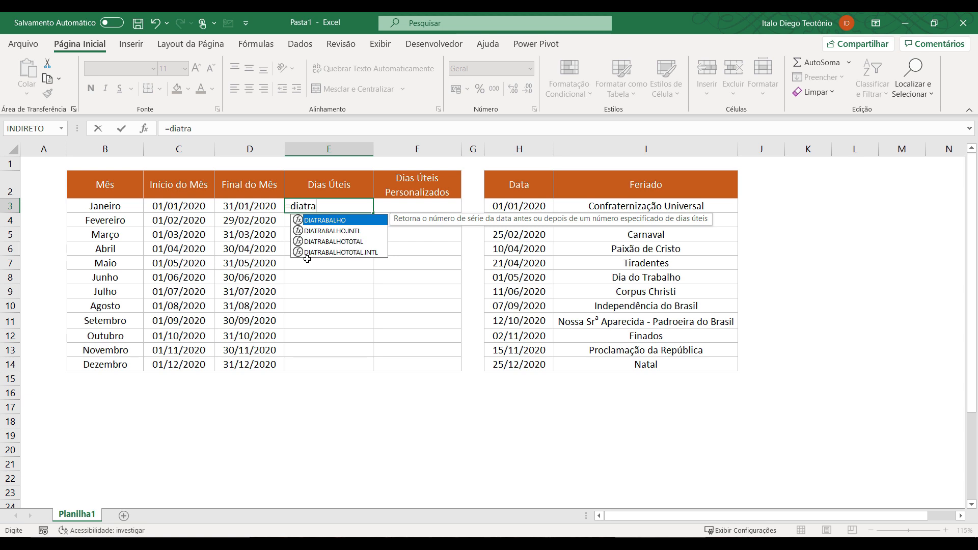
key(Down)
key(Down)
key(Tab)
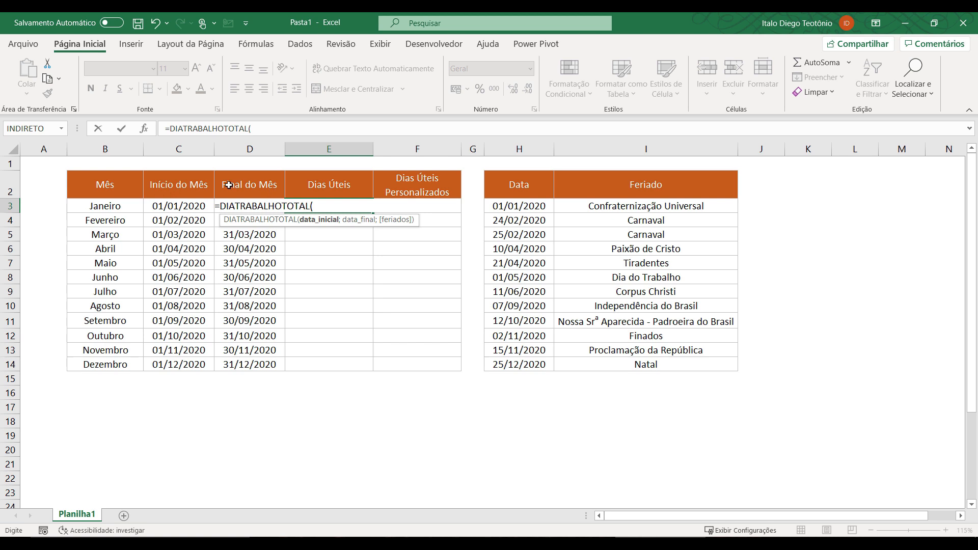
click(167, 207)
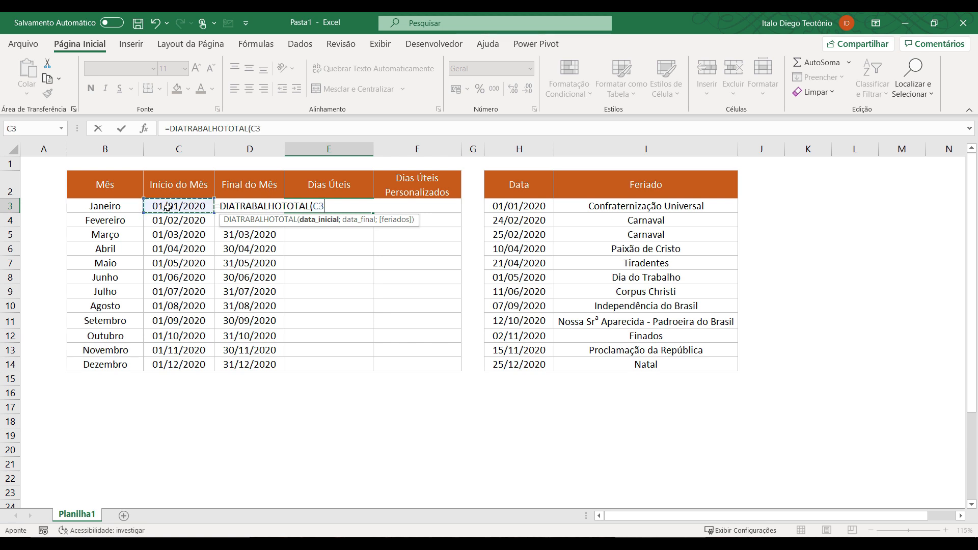
text(;)
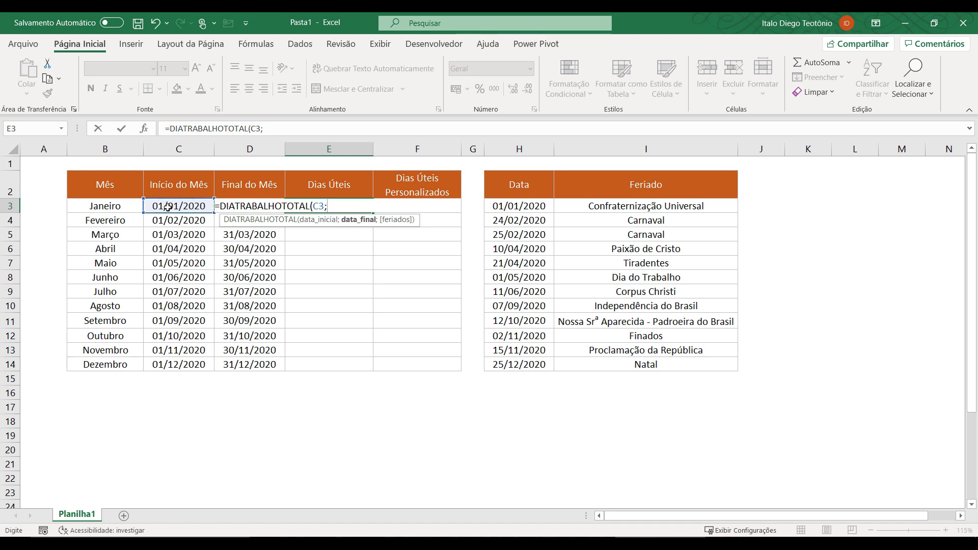
text(D3)
text(;)
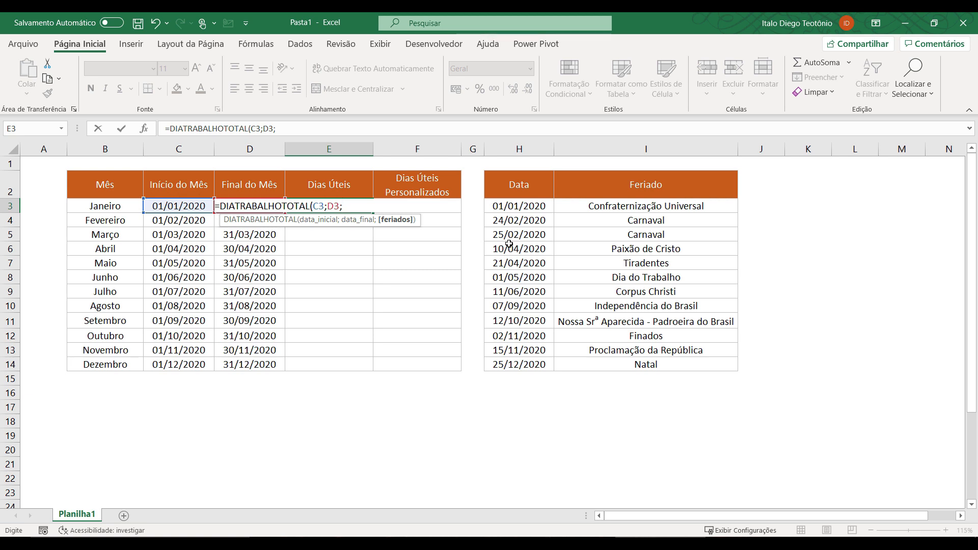
- Complete the Dias Úteis formula with the absolute holiday range $H$3:$H$14 and fill it down to E14
drag(517, 206, 520, 365)
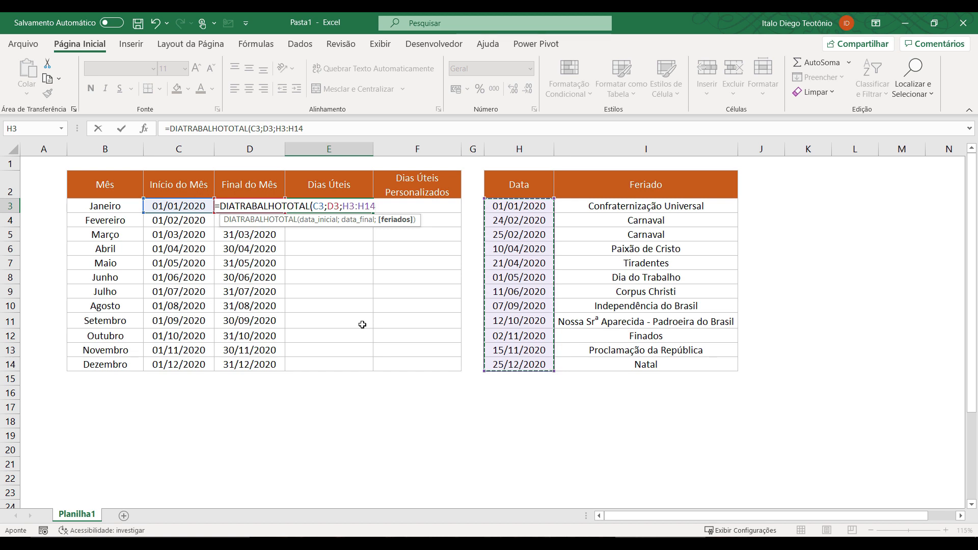
key(F4)
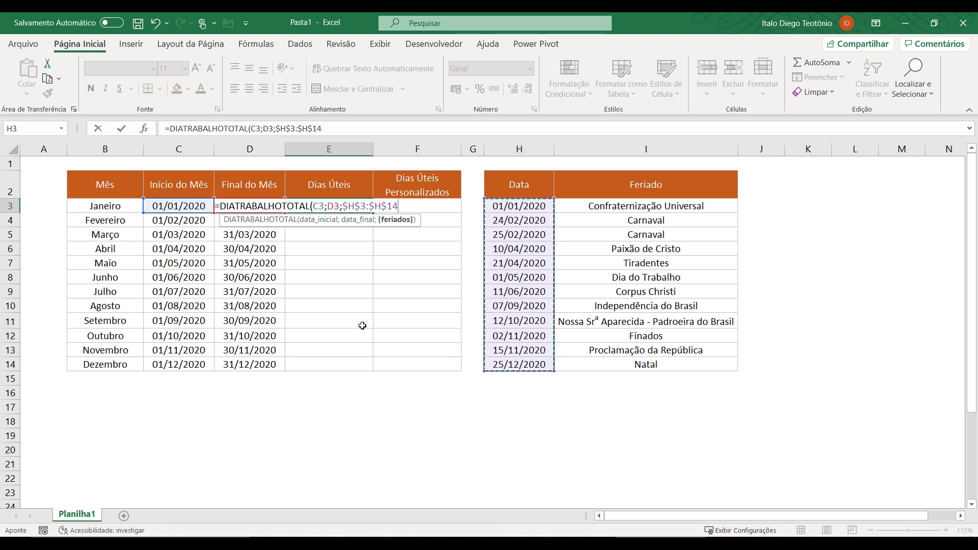
key(Return)
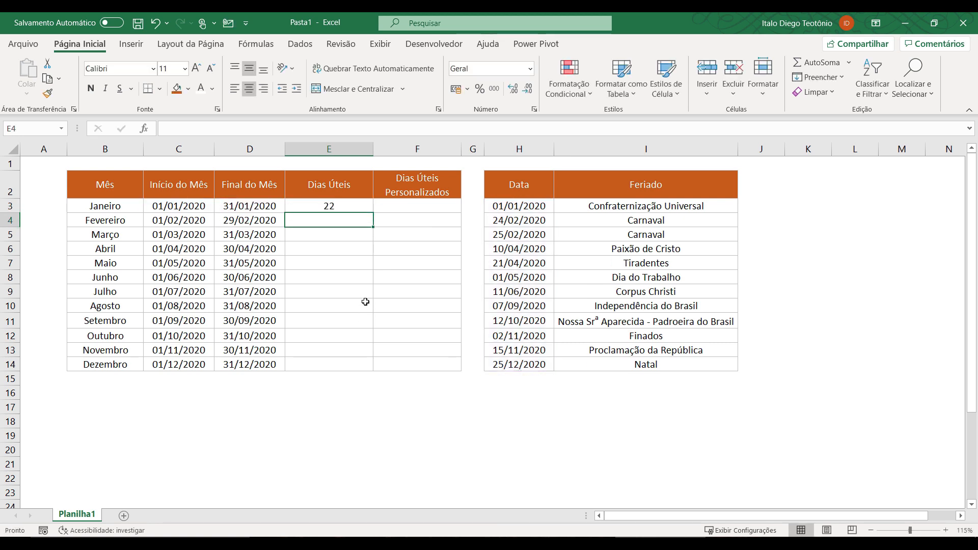
click(356, 207)
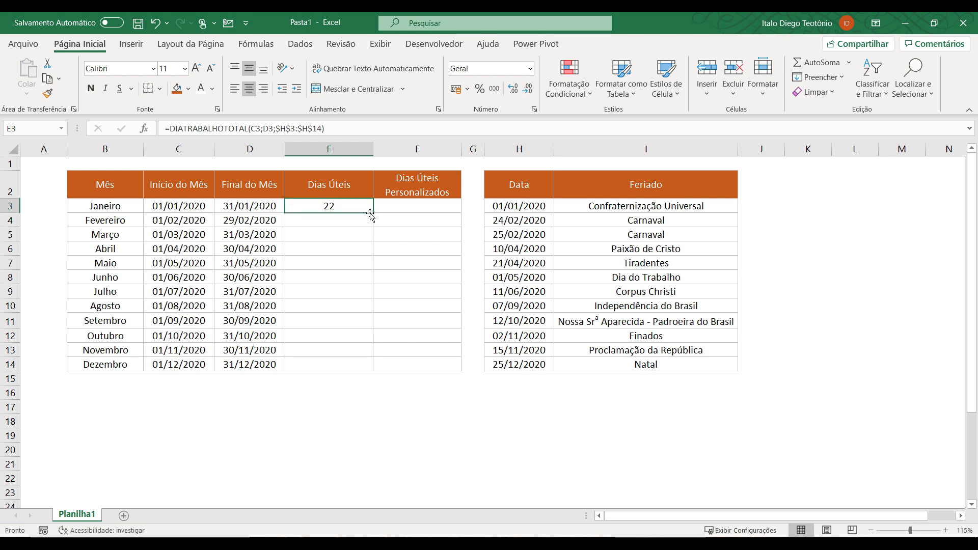
double_click(371, 214)
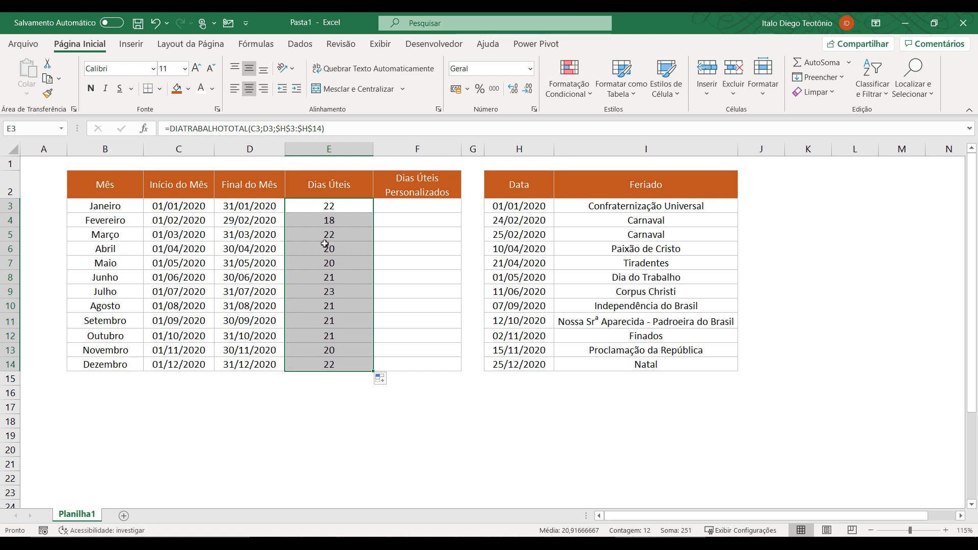
- Start a DIATRABALHOTOTAL.INTL formula in F3 with C3 as the start date and D3 as the end date
click(428, 203)
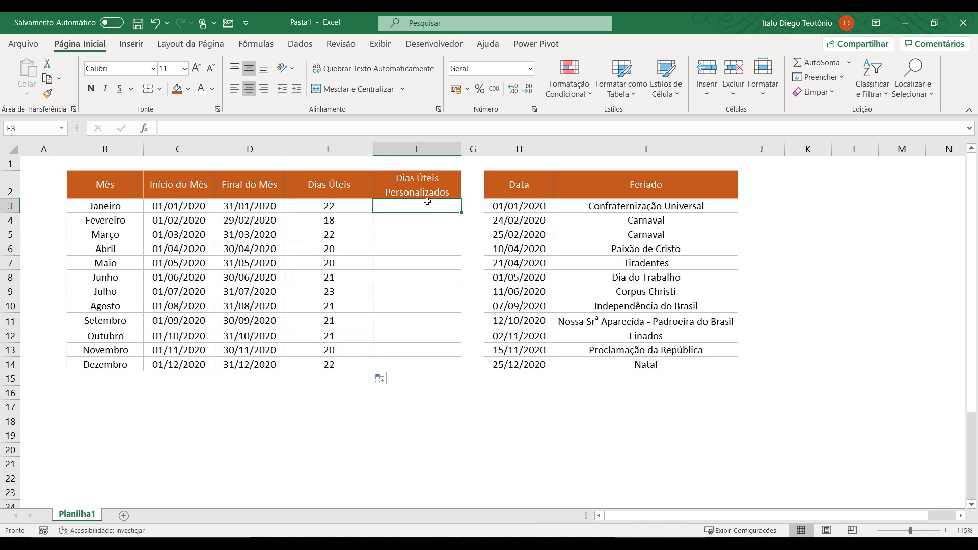
text(=diatraba)
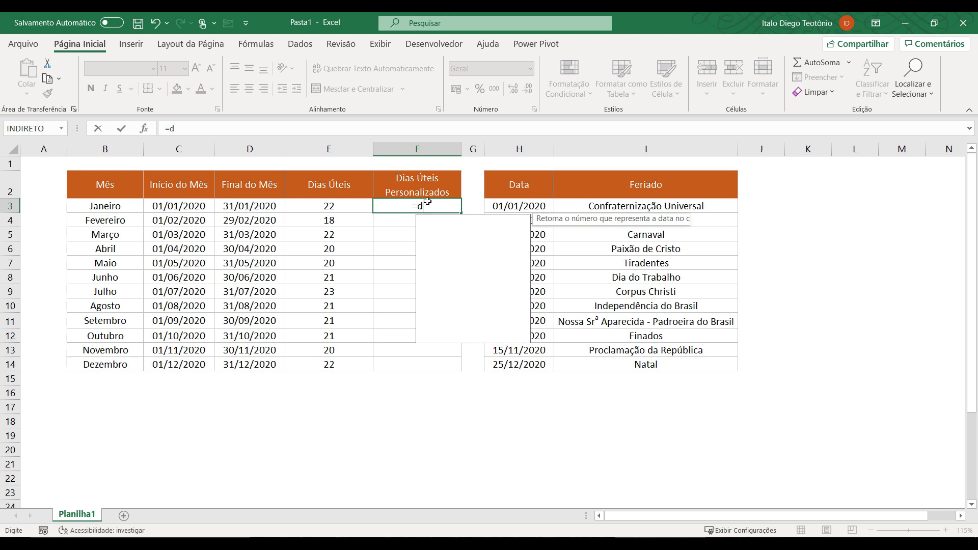
key(Down)
key(Down)
key(Down)
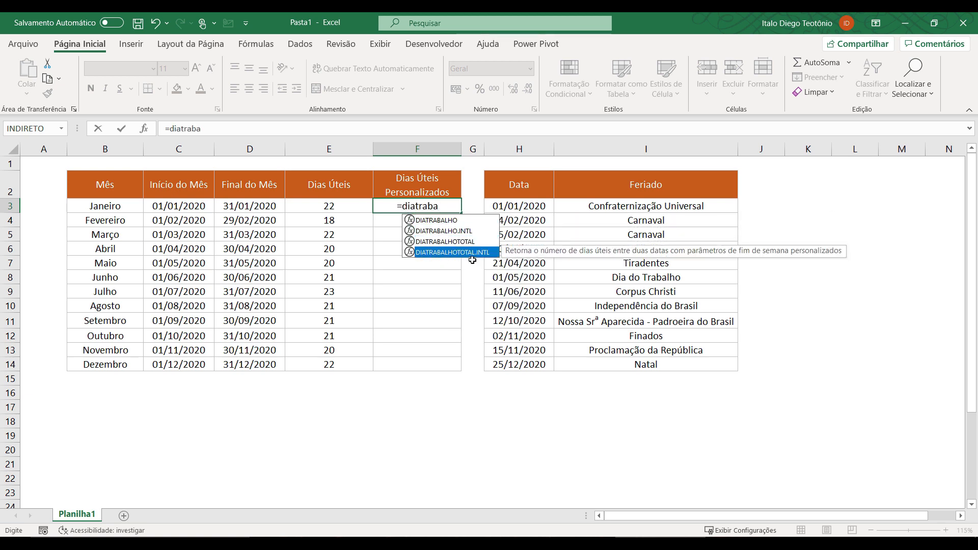
key(Tab)
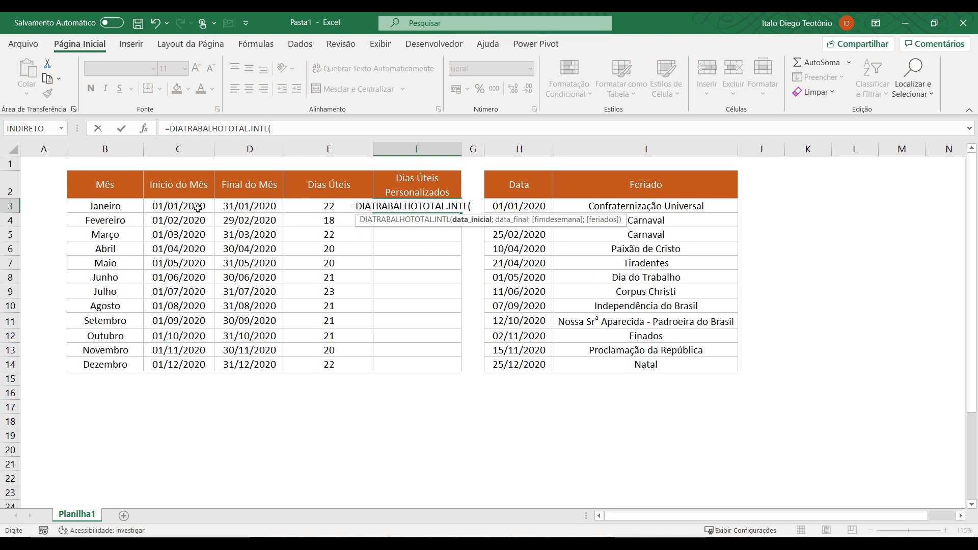
click(195, 206)
text(;)
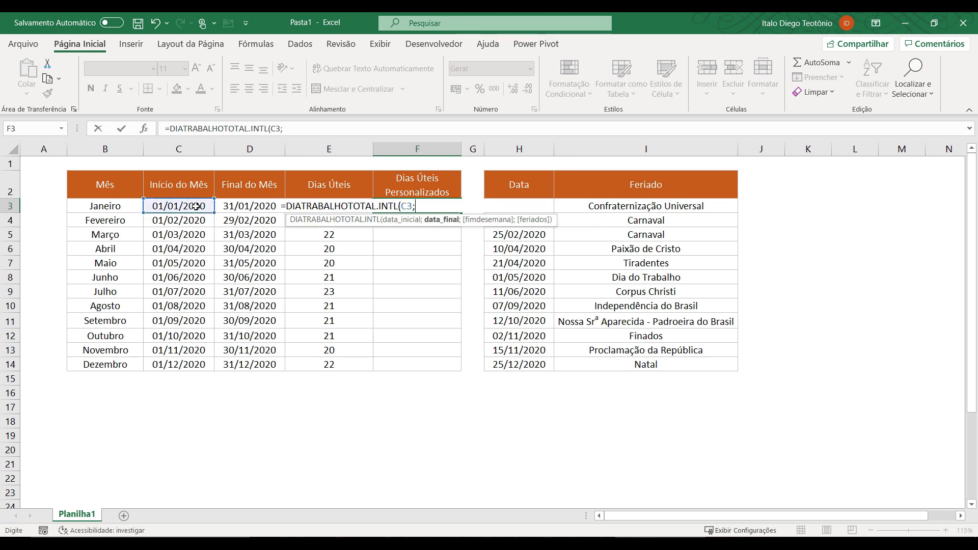
click(242, 205)
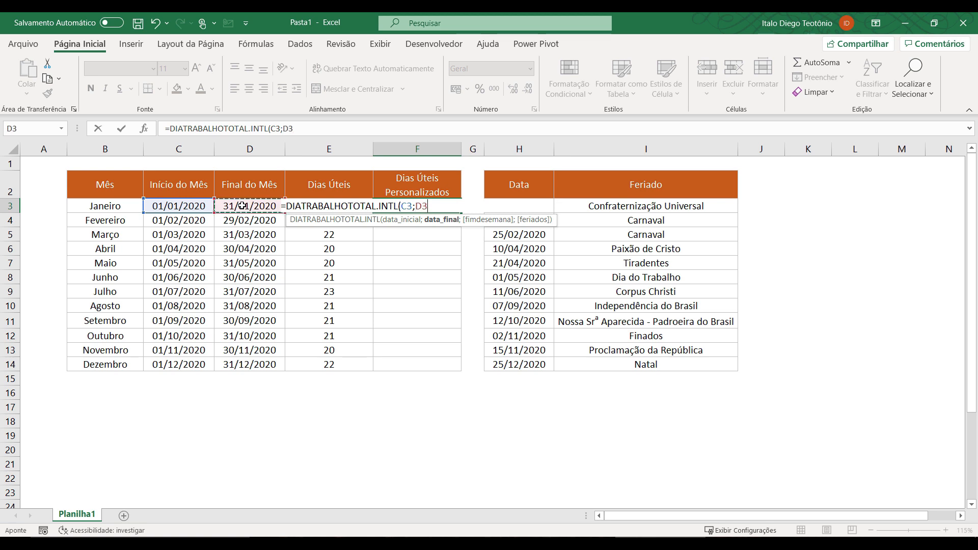
text(;)
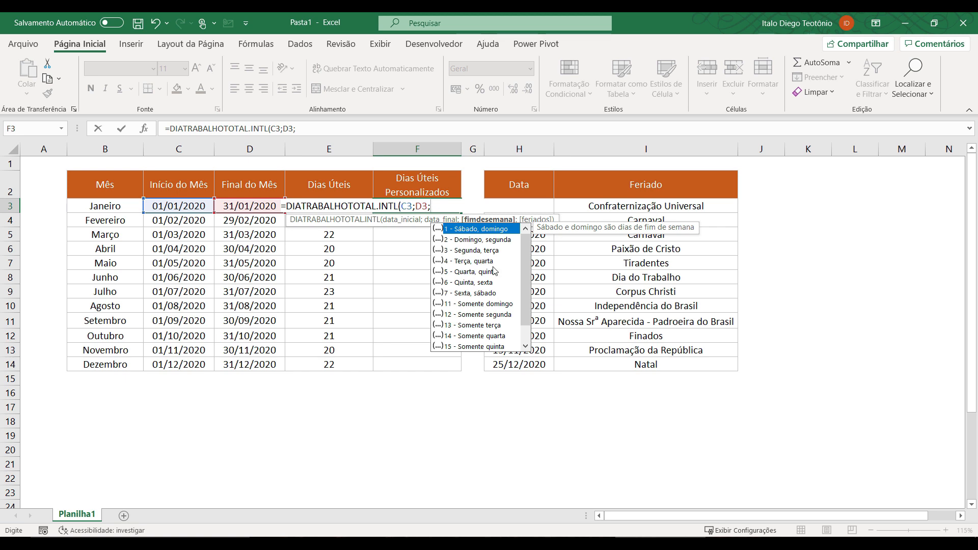
- Complete the F3 formula with weekend option 11 (Somente domingo) and the absolute holiday range $H$3:$H$14
drag(526, 283, 527, 301)
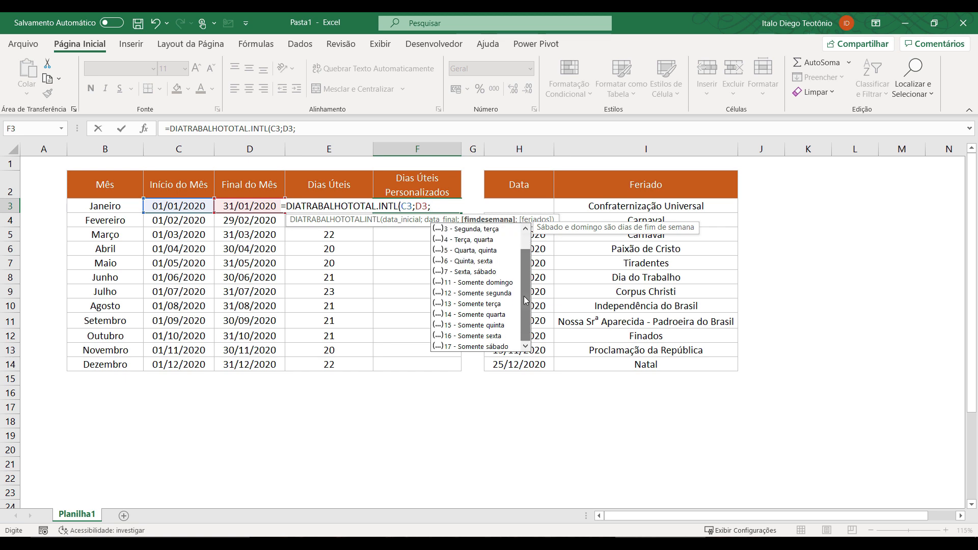
double_click(487, 283)
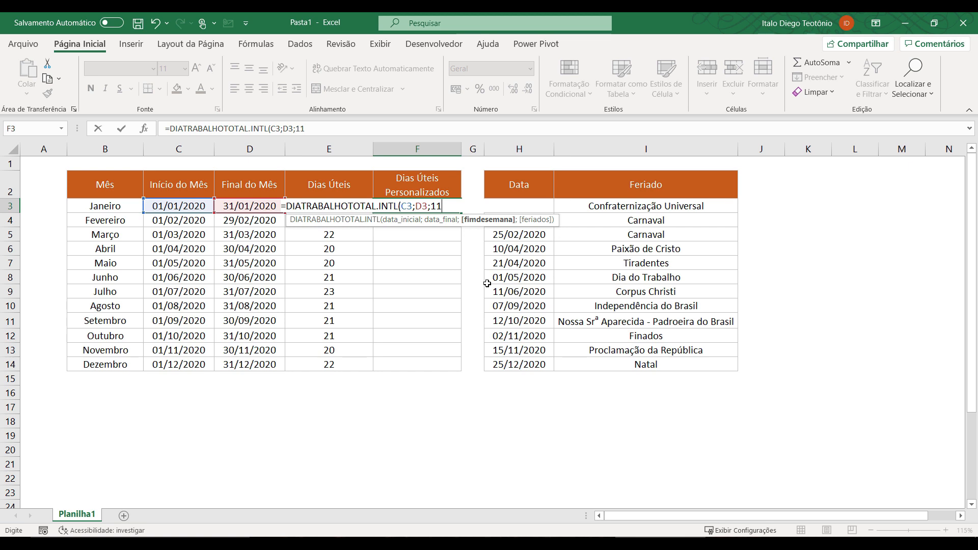
text(;)
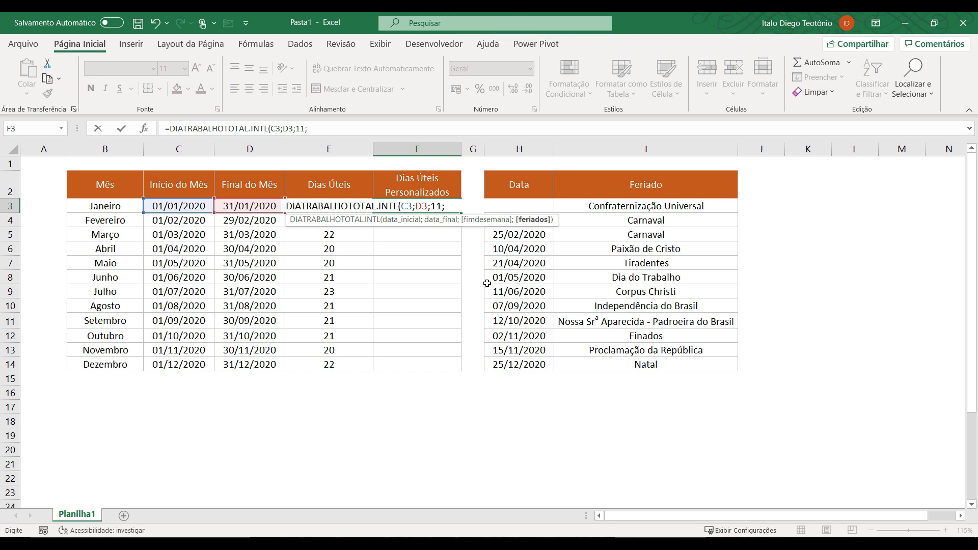
drag(527, 363, 522, 208)
key(F4)
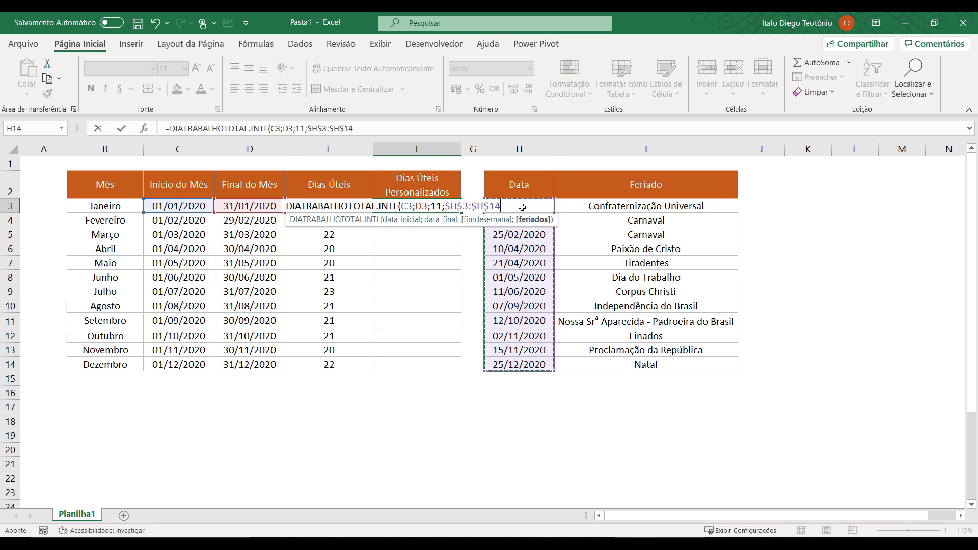
key(ctrl+Return)
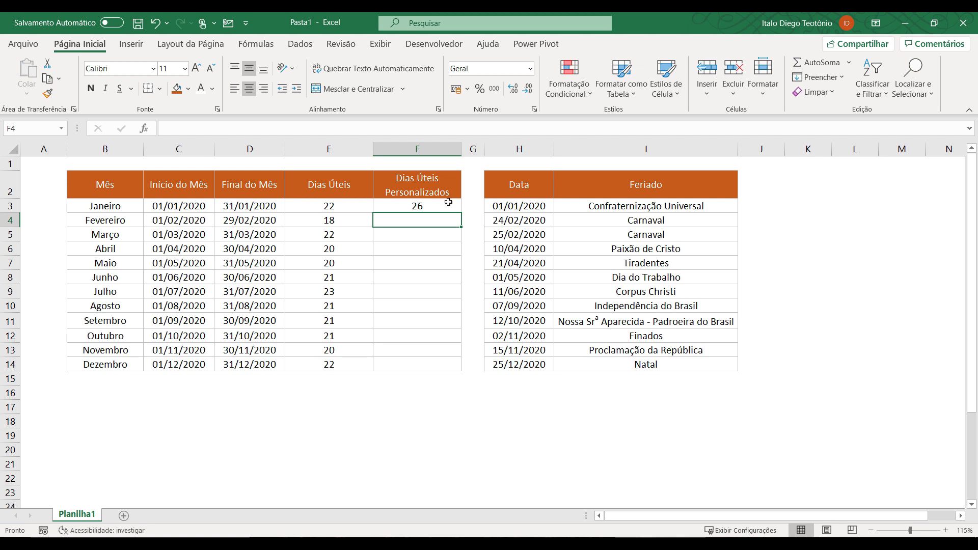
- Fill the F3 customized business-days formula down to F14 and select the Dias Úteis results E3:E14 for comparison
drag(460, 214, 461, 370)
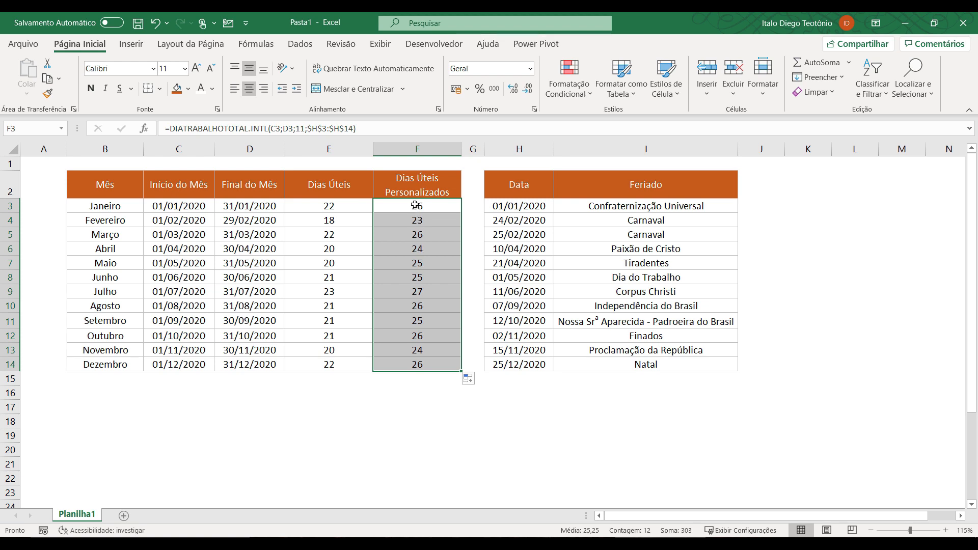
drag(352, 208, 336, 360)
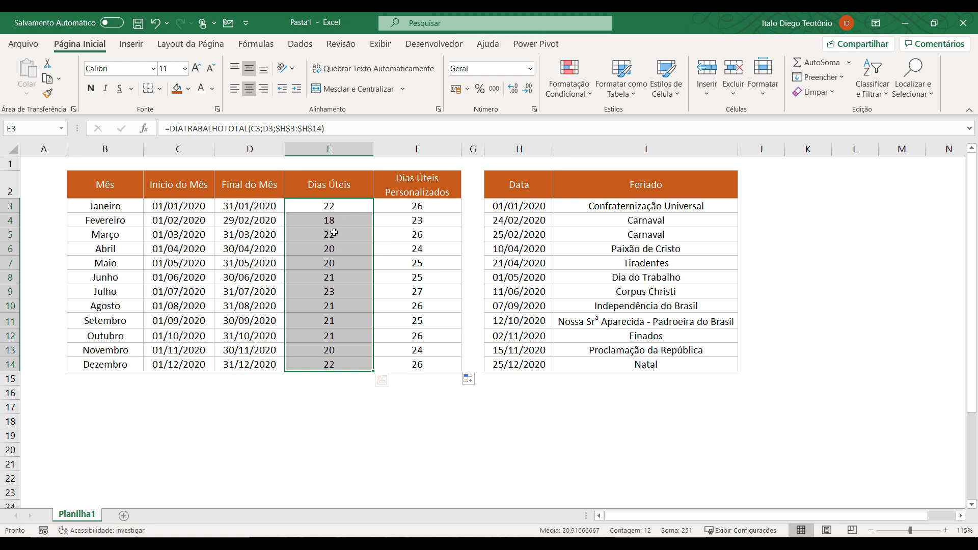
- Enter the heading Março in K2 and the start date 01/03/2020 in K3
click(805, 188)
text(Março)
key(BackSpace)
key(BackSpace)
text(ço)
key(Return)
text(01/)
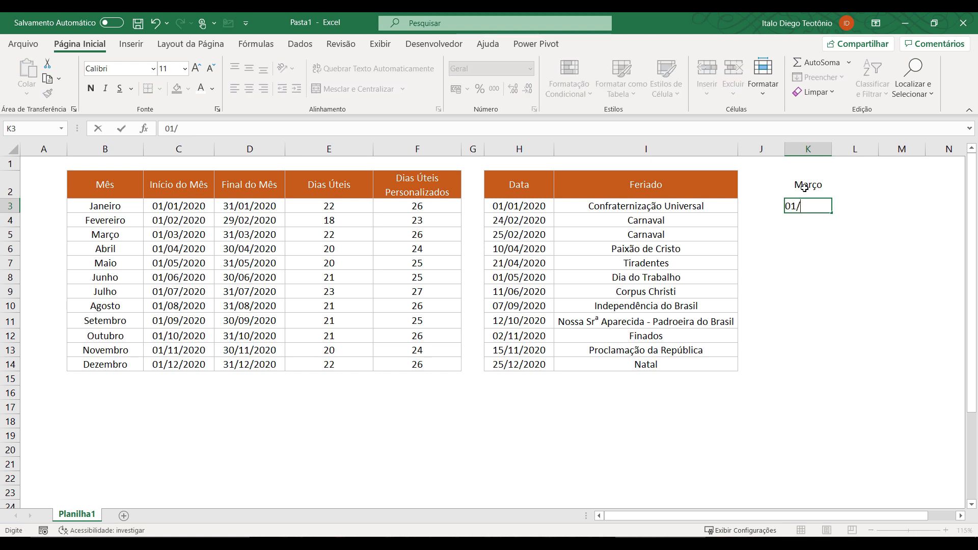
text(03/2020)
key(Return)
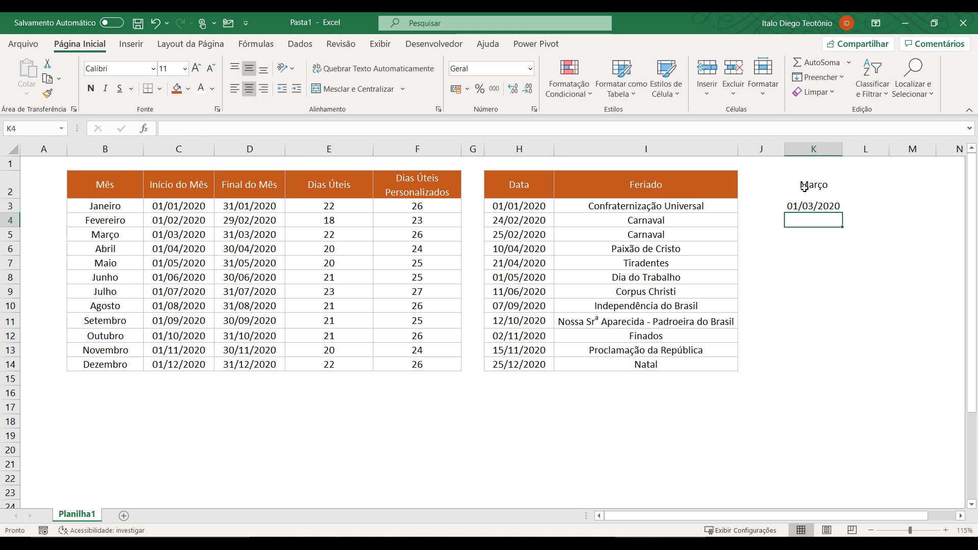
- Fill the date series from K3 down to K33, covering every day through 31/03/2020
click(828, 207)
mouse_move(842, 213)
mouse_down()
mouse_move(835, 509)
mouse_move(836, 426)
mouse_move(836, 503)
mouse_move(830, 464)
mouse_up()
scroll(826, 332, up, 4)
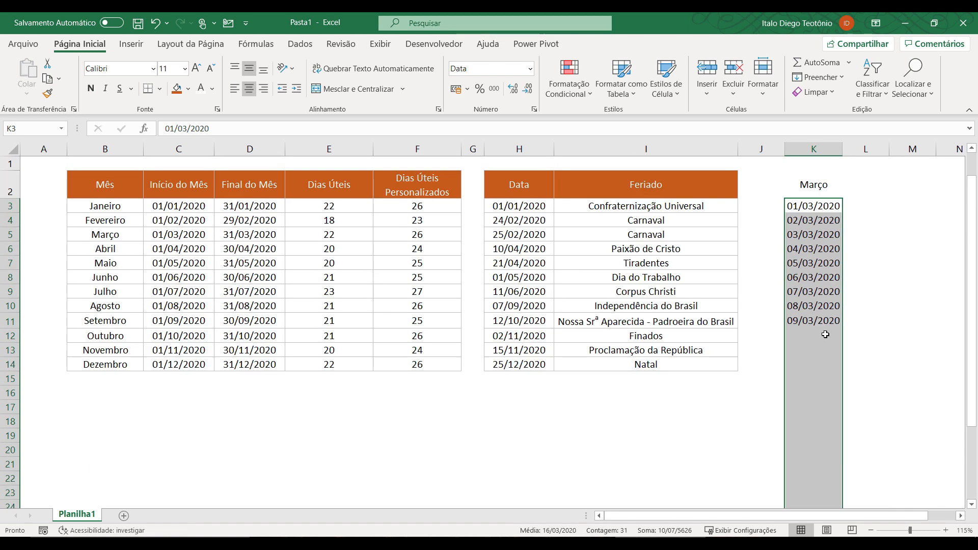
- Format the March dates as Data Completa, widen column K to fit them, and narrow column J
drag(843, 149, 908, 148)
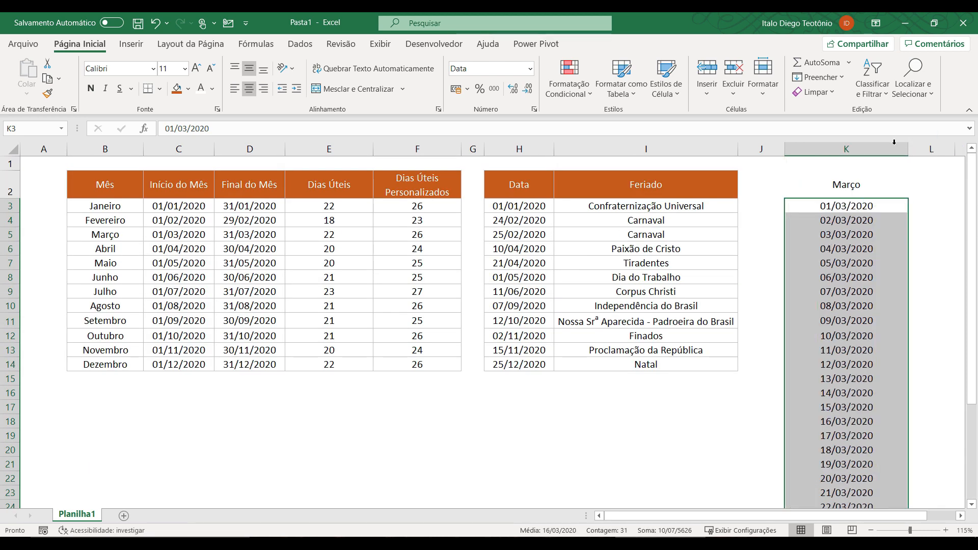
click(531, 69)
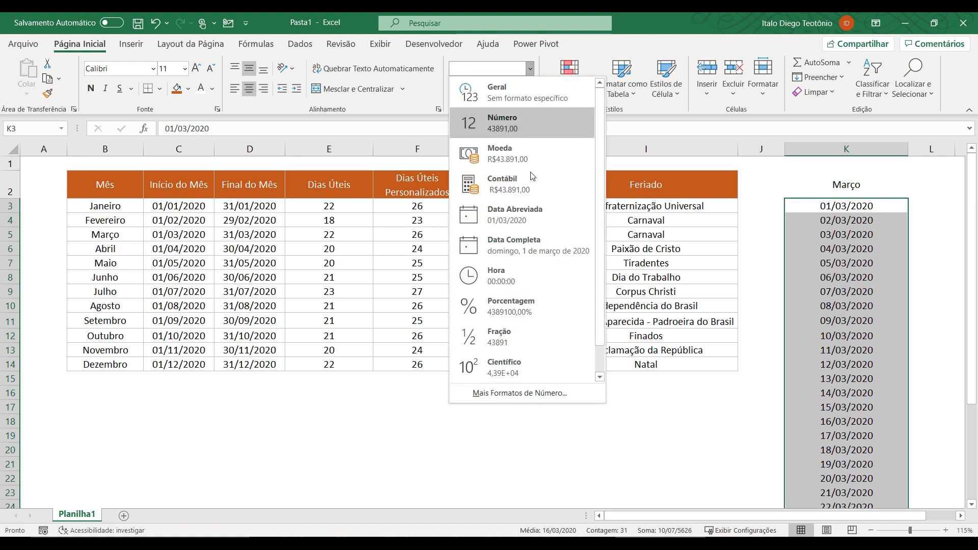
click(533, 245)
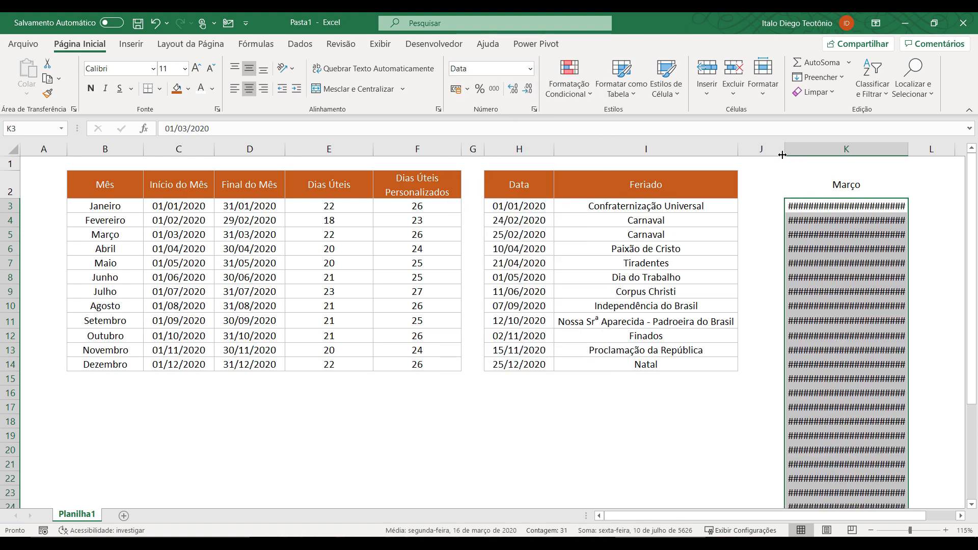
drag(908, 149, 948, 150)
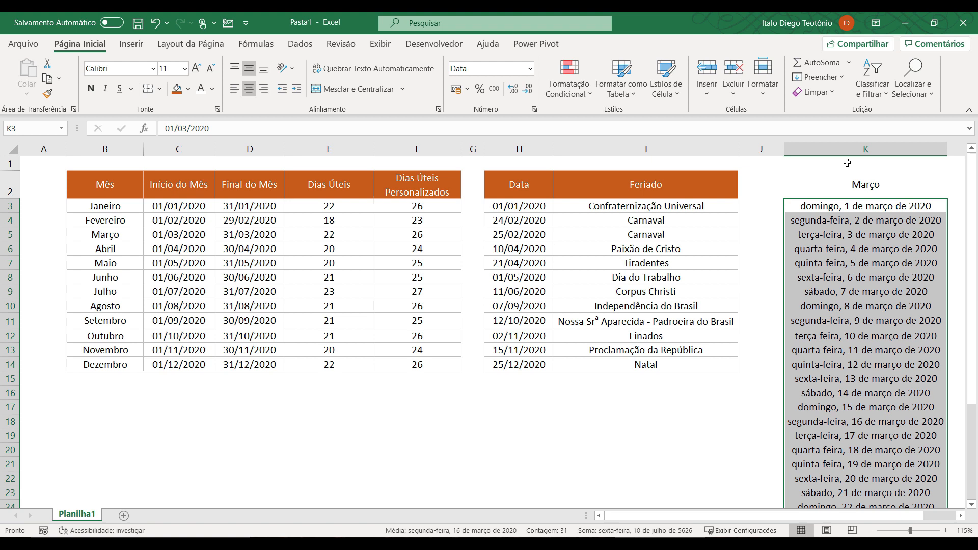
drag(784, 147, 757, 147)
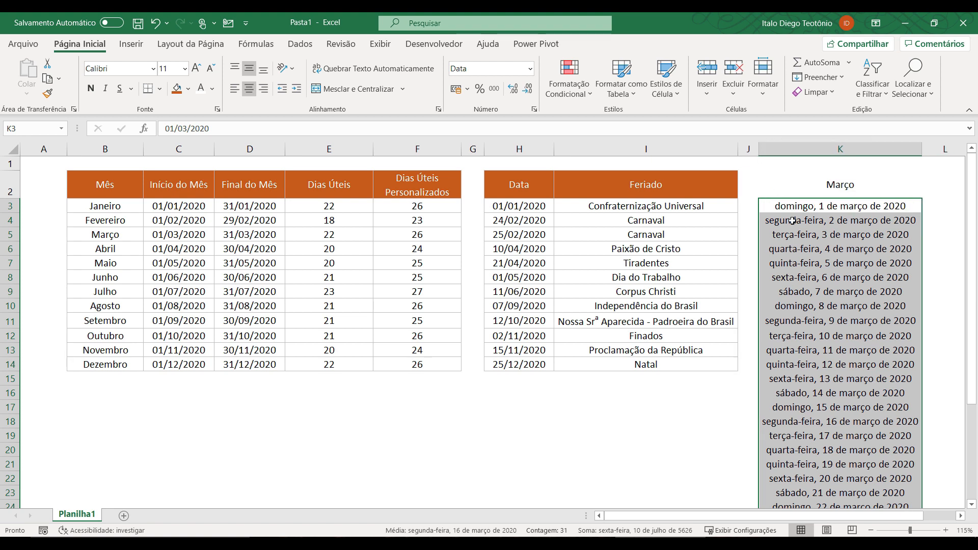
- Select all Monday-to-Friday dates of March in column K to check their count against the Março Dias Úteis value
click(791, 221)
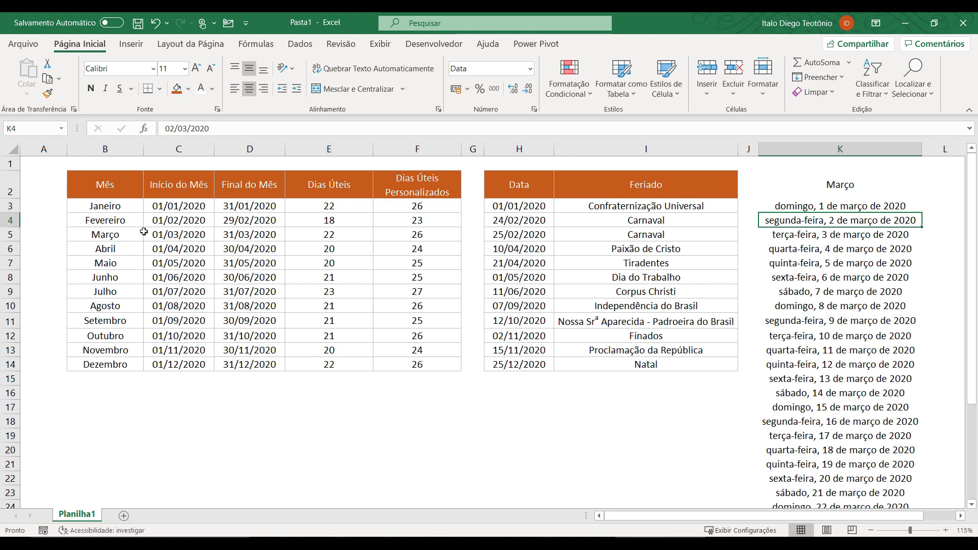
drag(115, 236, 326, 233)
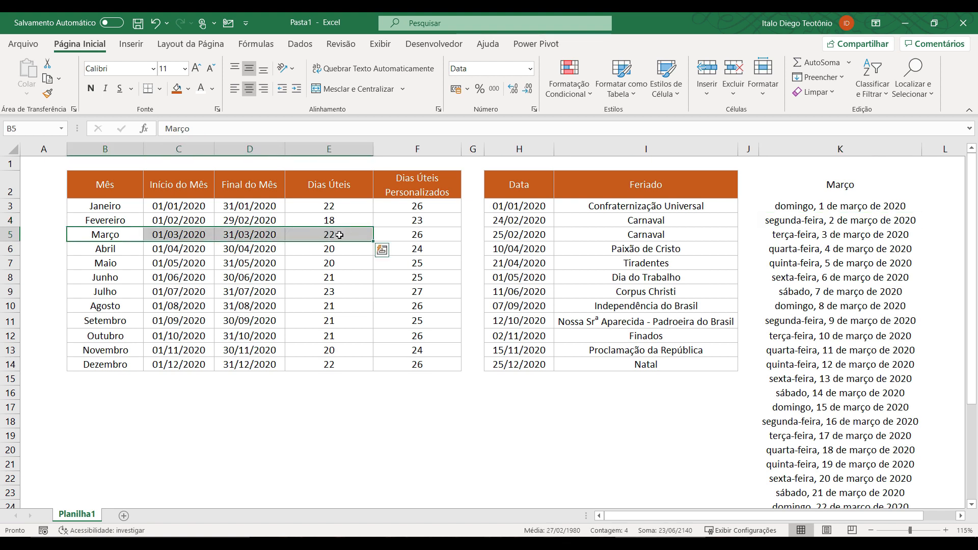
click(813, 207)
click(806, 221)
drag(806, 221, 806, 277)
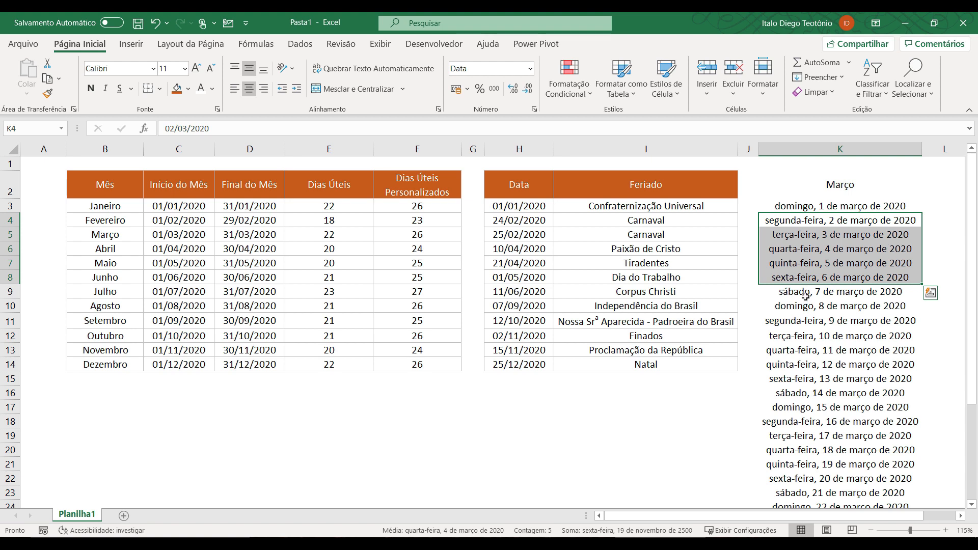
drag(799, 322, 796, 378)
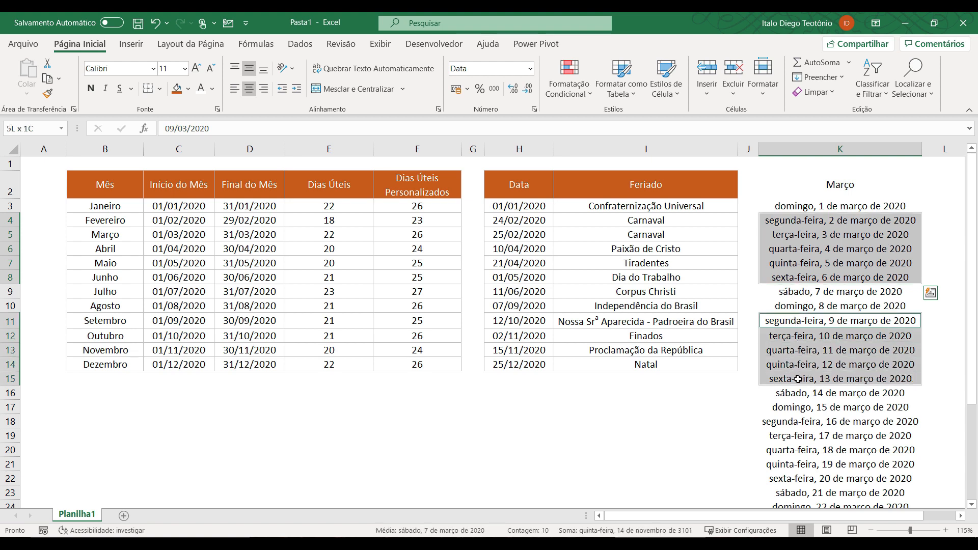
scroll(789, 355, down, 2)
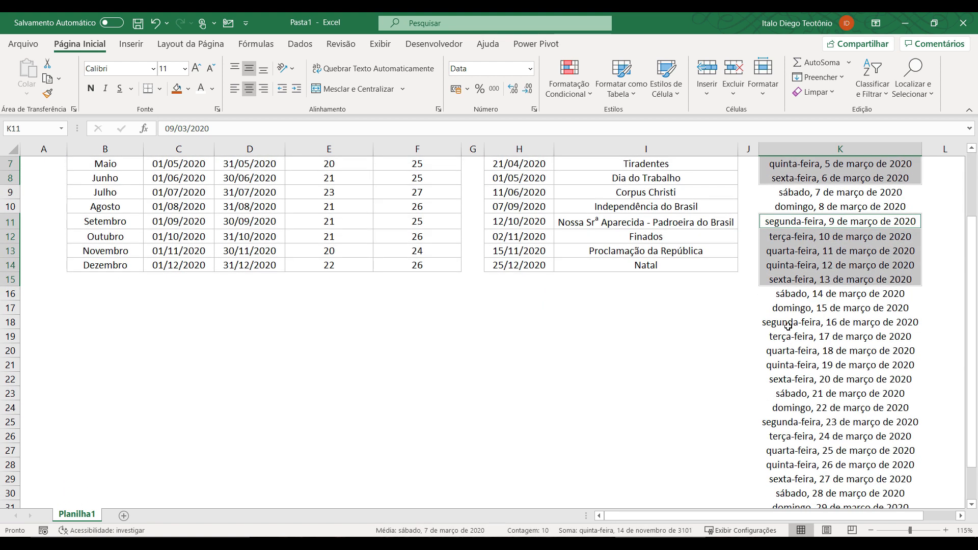
drag(790, 322, 793, 380)
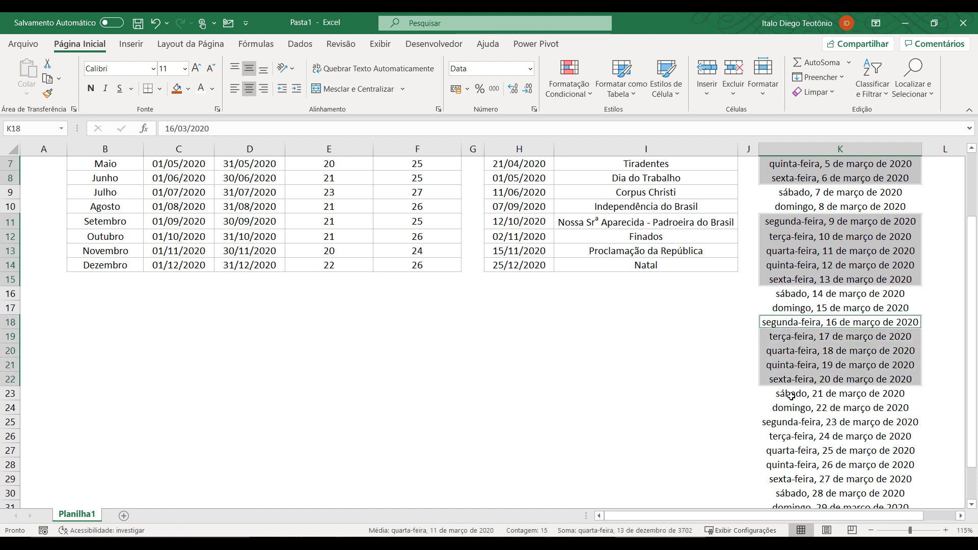
ctrl+click(786, 427)
drag(786, 427, 790, 475)
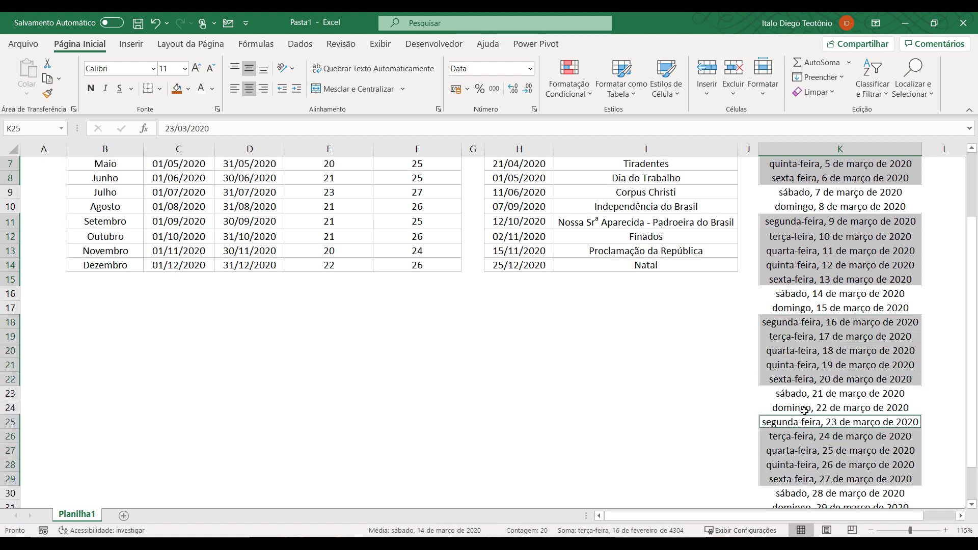
scroll(804, 410, down, 3)
drag(802, 394, 802, 406)
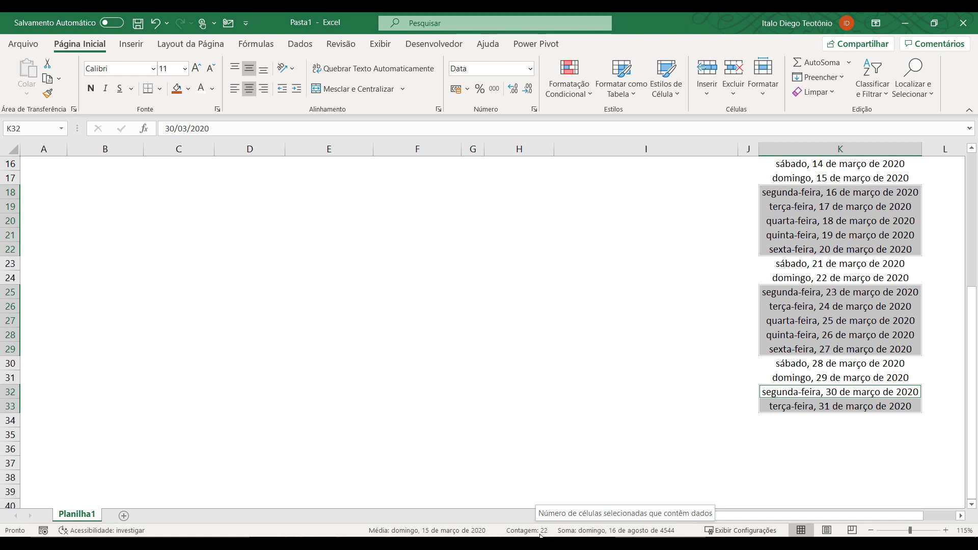
- Add the March Saturdays (7, 14, 21 and 28) to the selection to check the count against Dias Úteis Personalizados
scroll(561, 297, up, 5)
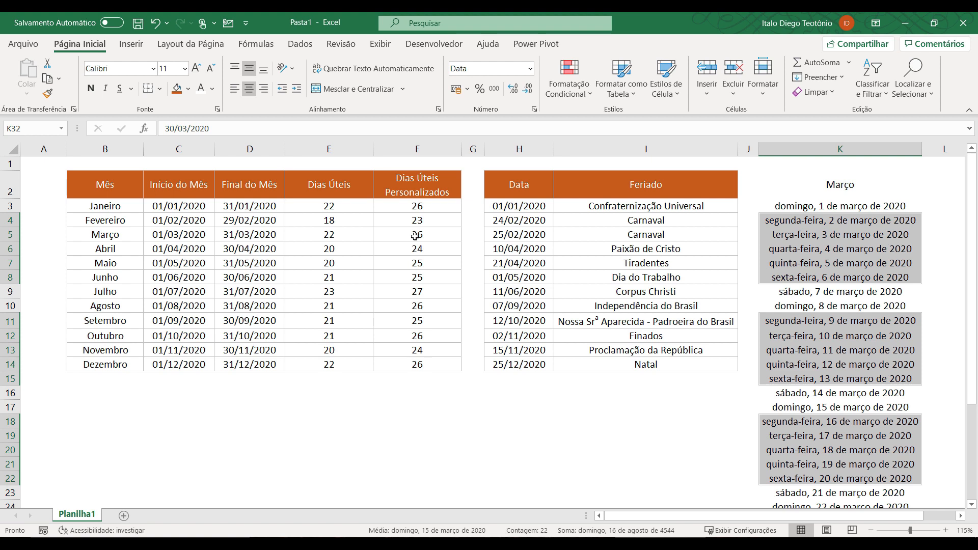
ctrl+click(783, 293)
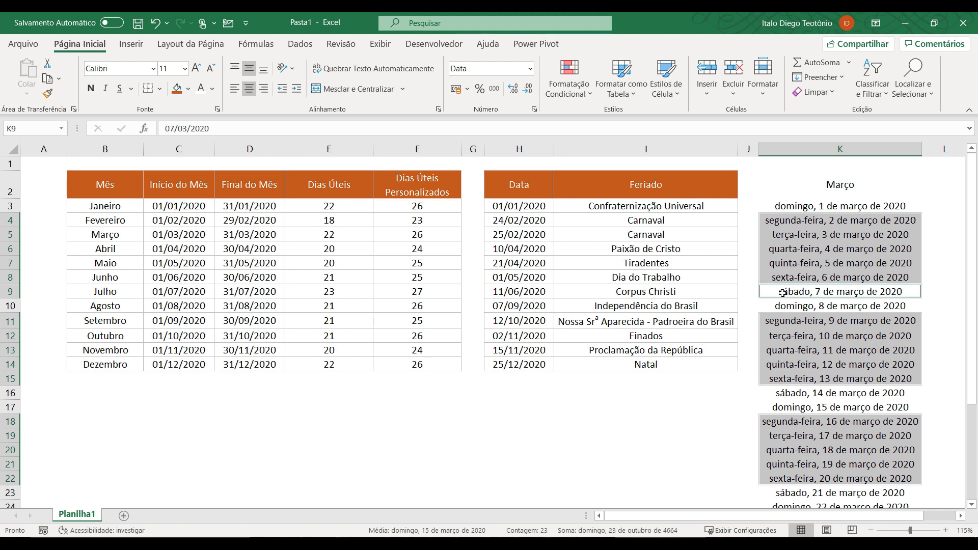
ctrl+click(787, 390)
scroll(790, 382, down, 2)
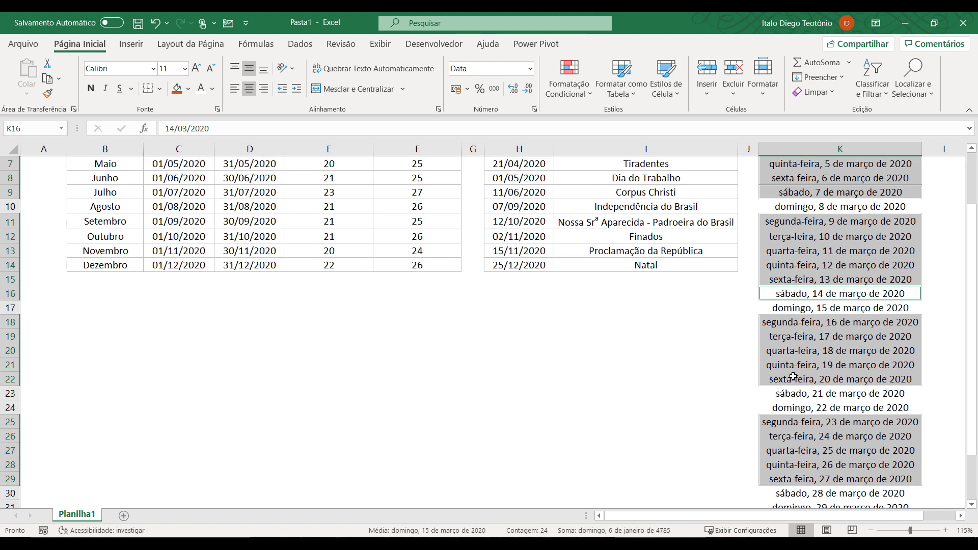
ctrl+click(795, 388)
scroll(796, 388, down, 2)
ctrl+click(798, 405)
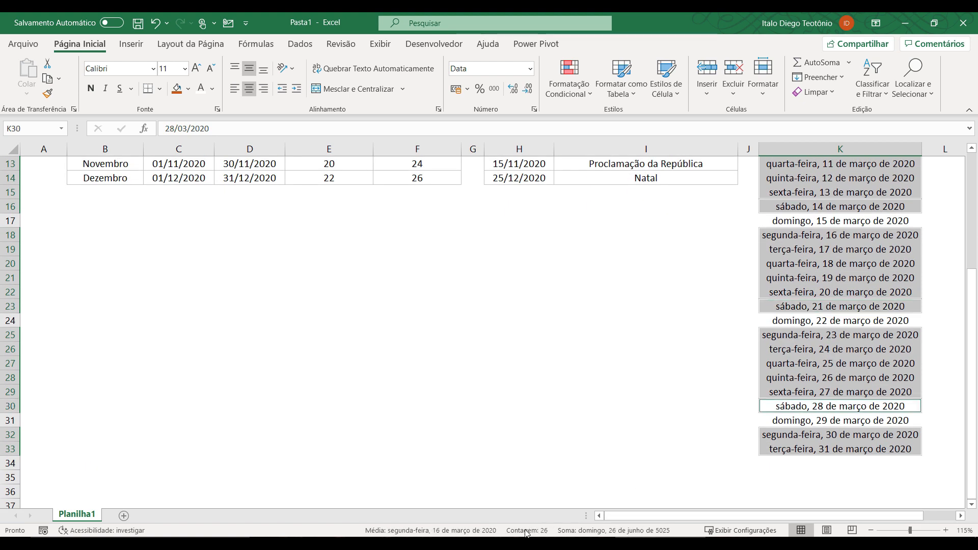
scroll(460, 284, up, 4)
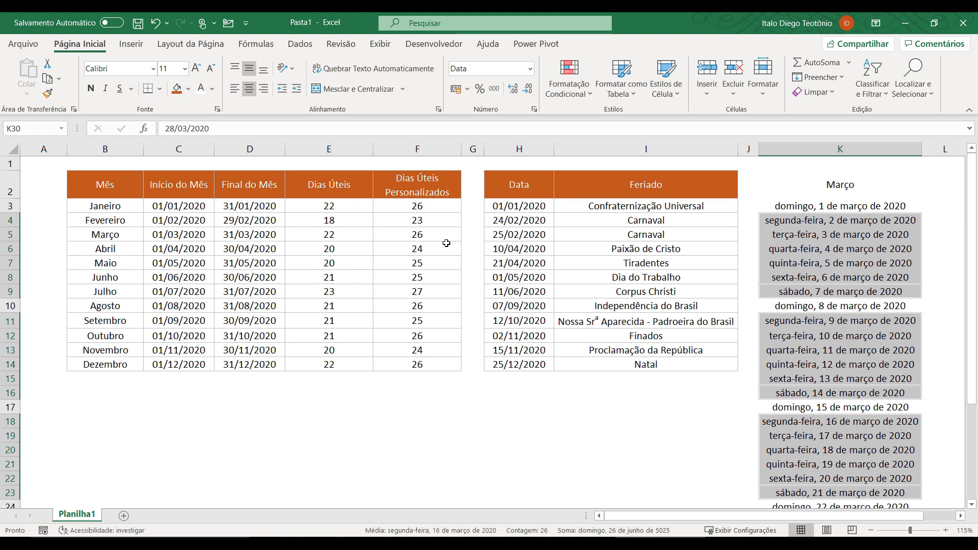
- Move the holiday entries from H6:I14 down one row to free row 6 of the holiday table
click(534, 244)
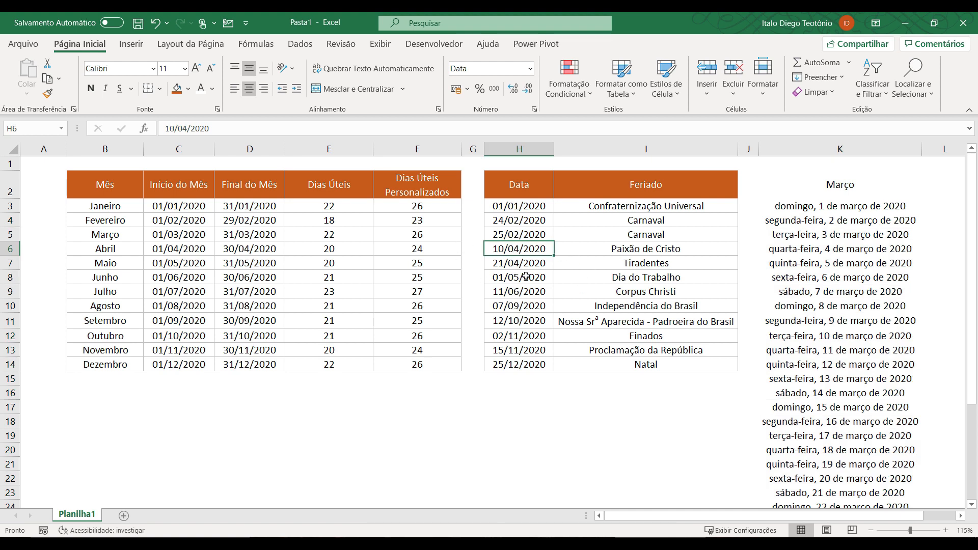
drag(519, 249, 629, 386)
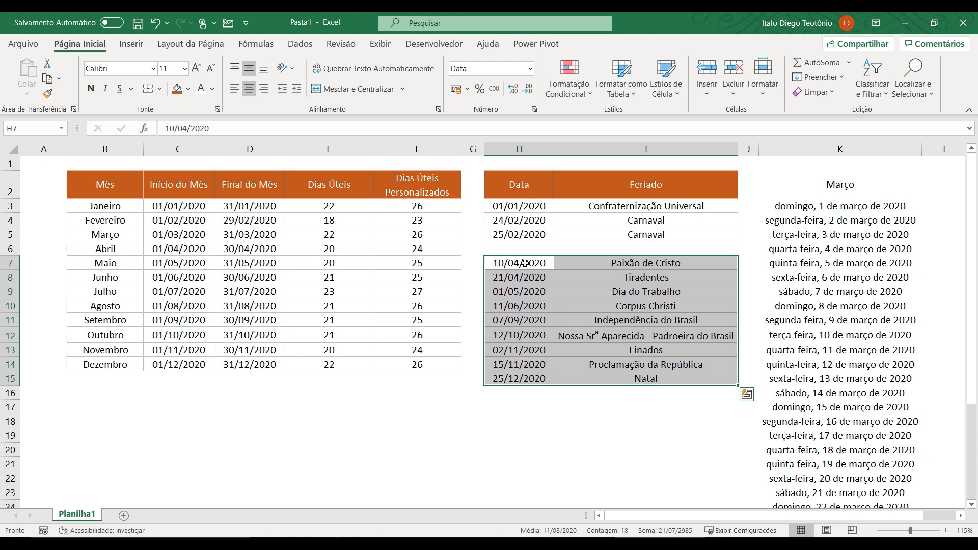
click(519, 249)
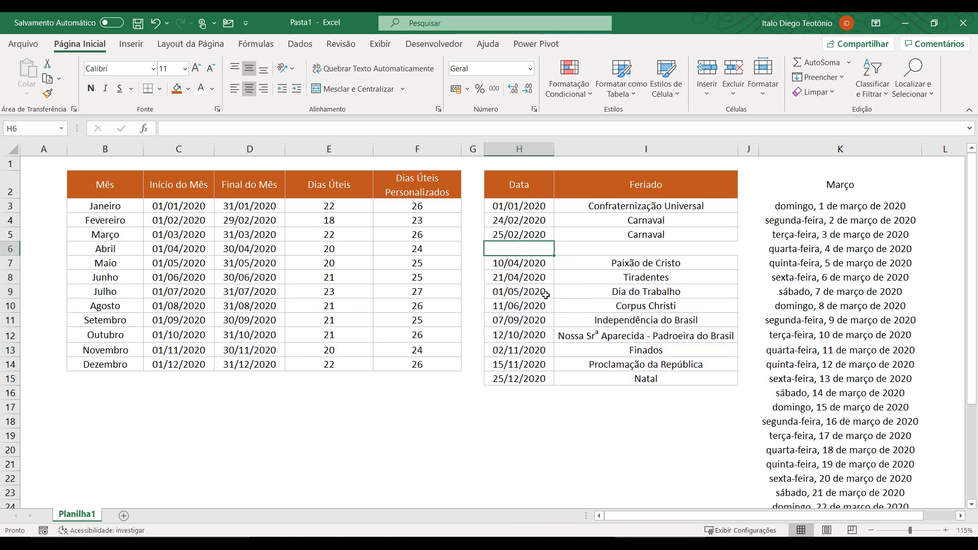
- Add a holiday dated 05/03/2020 in H6 with the description Feriado Municipal in I6
text(05)
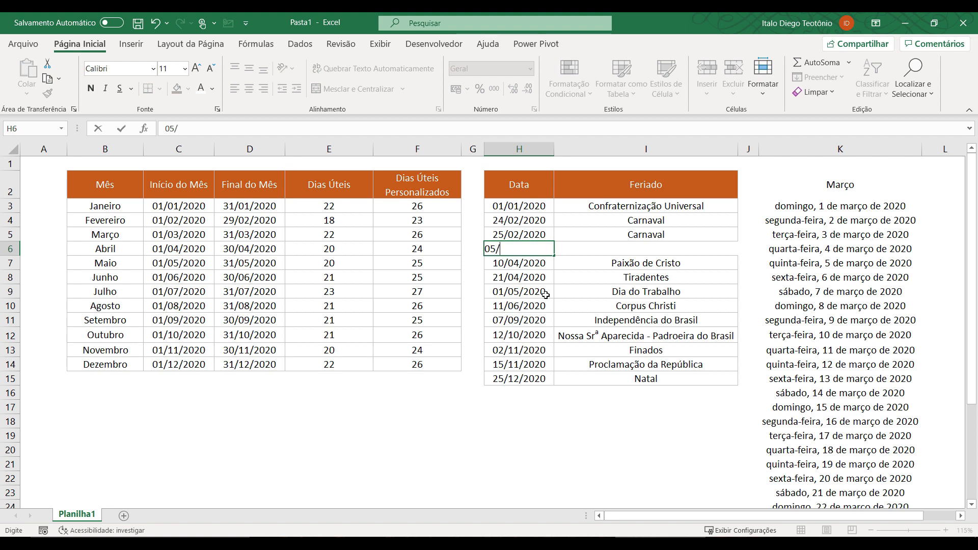
text(/03/2020)
key(Tab)
text(Fer)
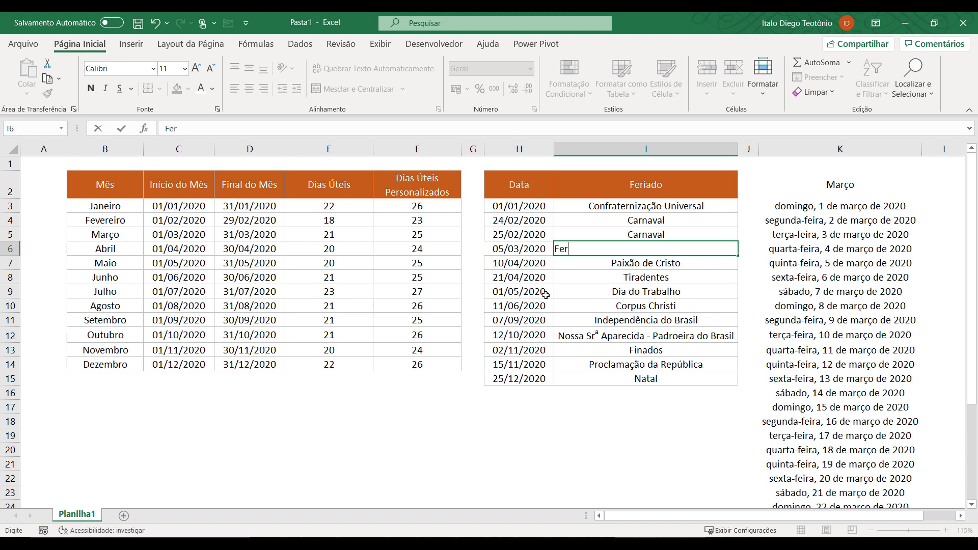
text(iado Municpal)
key(Return)
key(Up)
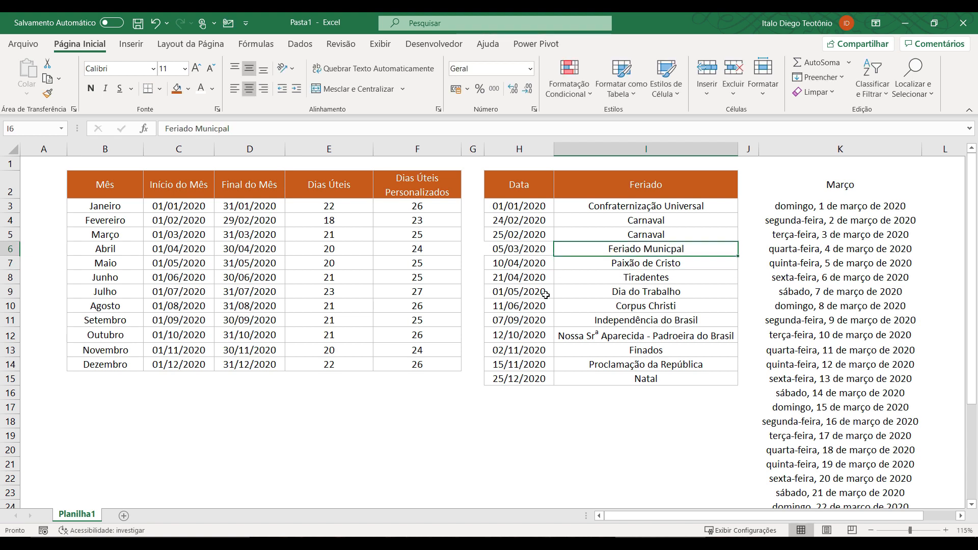
key(F2)
key(BackSpace)
text(ipal)
key(Return)
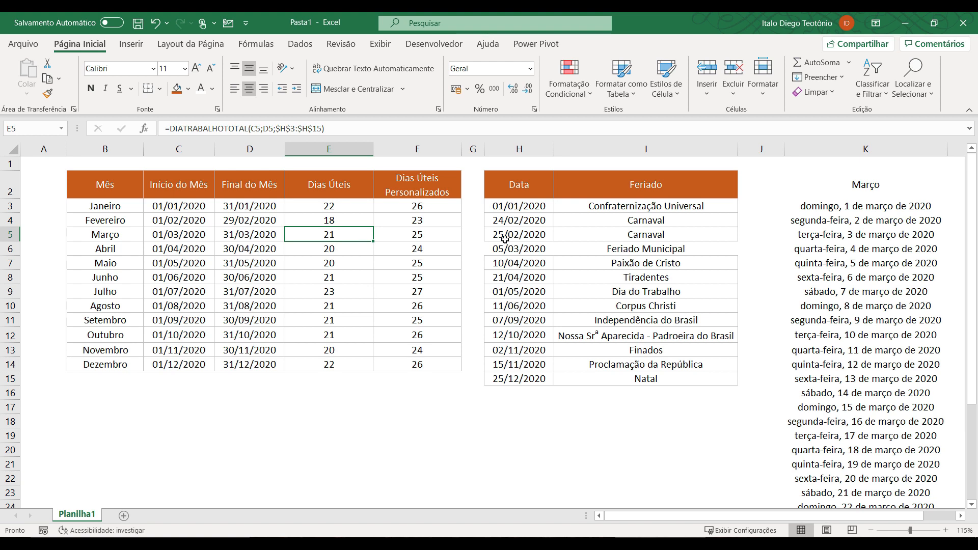
- Clear the 05/03/2020 Feriado Municipal entry in H6:I6 and undo the deletion
drag(503, 248, 570, 246)
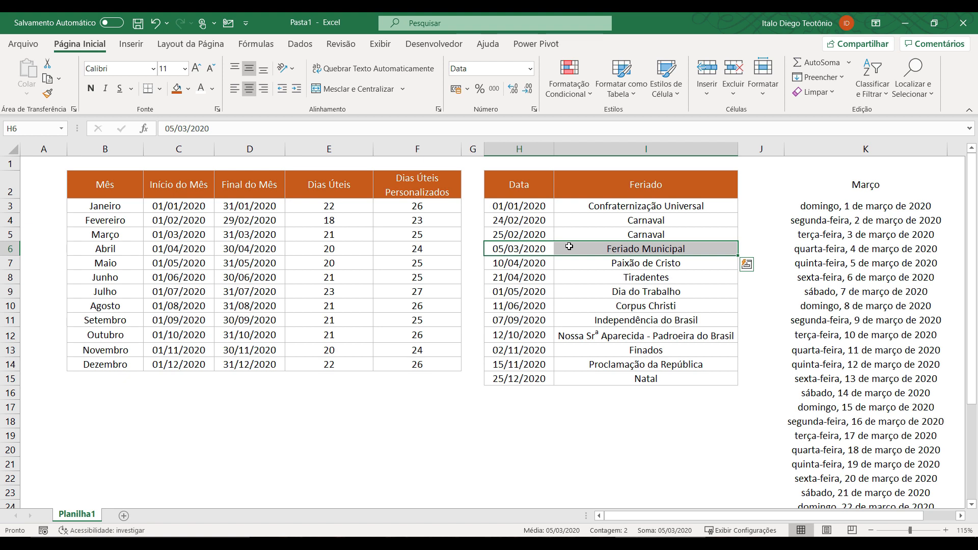
key(Delete)
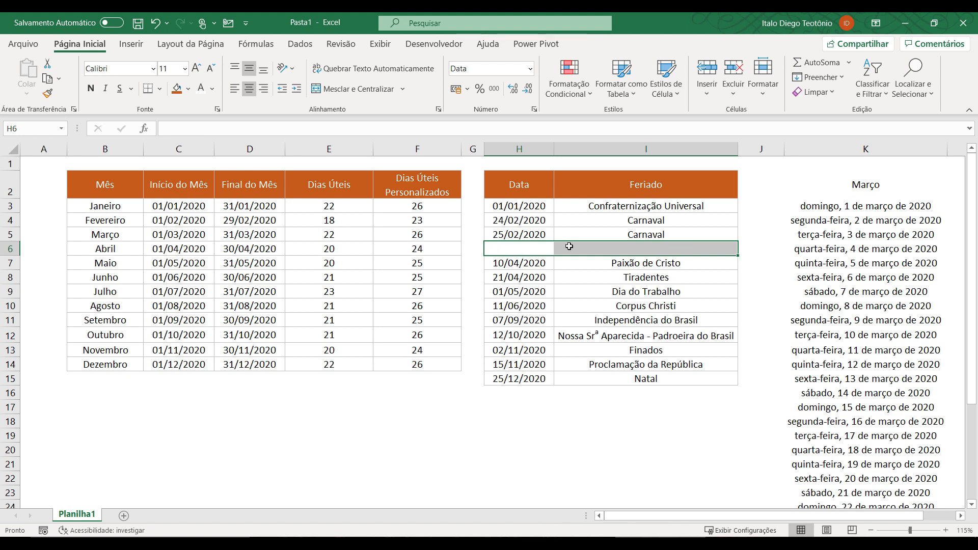
key(ctrl+z)
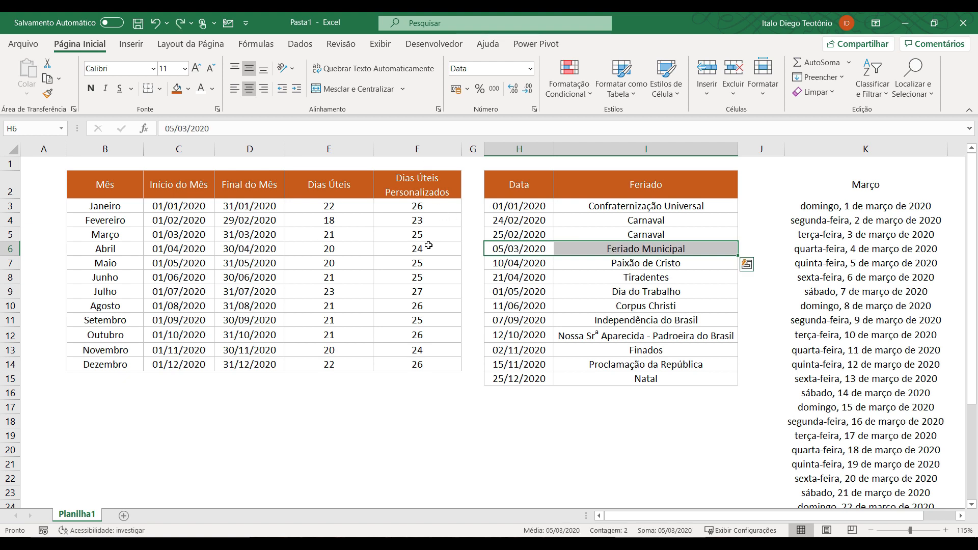